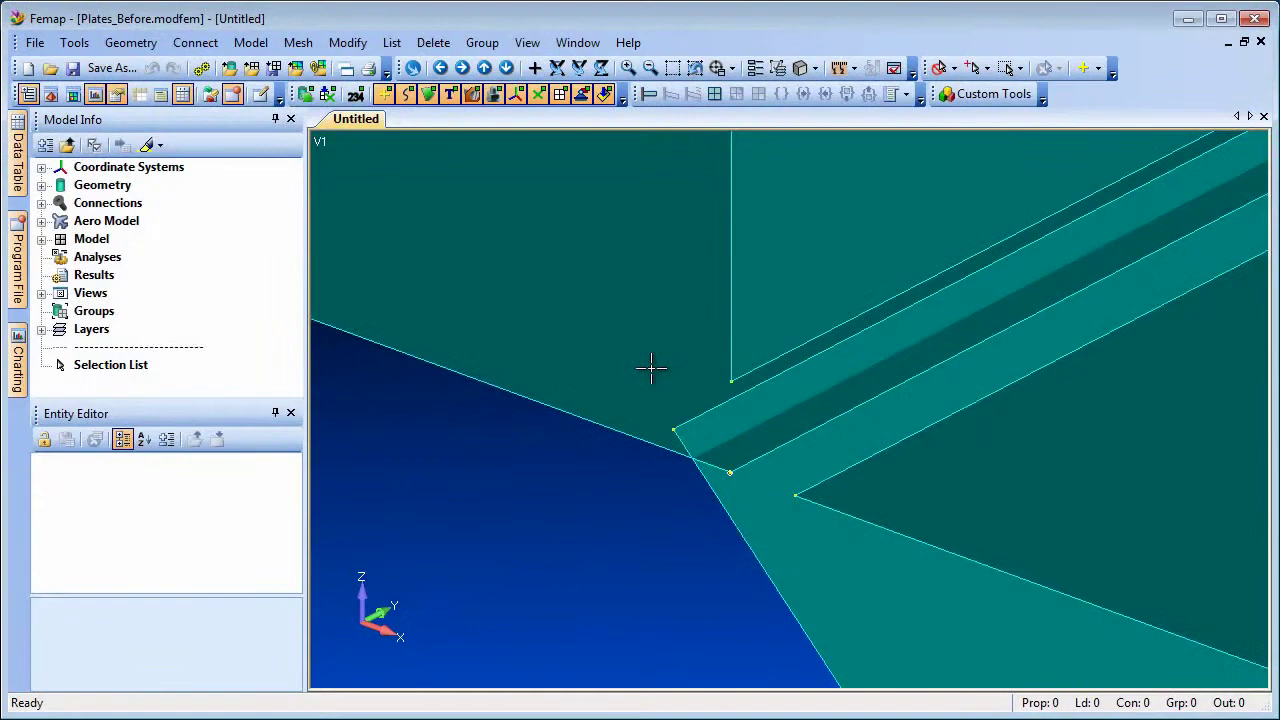
Combine all the plate solids with a surface NonManifold Add, using a tolerance of 1.27e-3
click(133, 44)
mouse_move(166, 248)
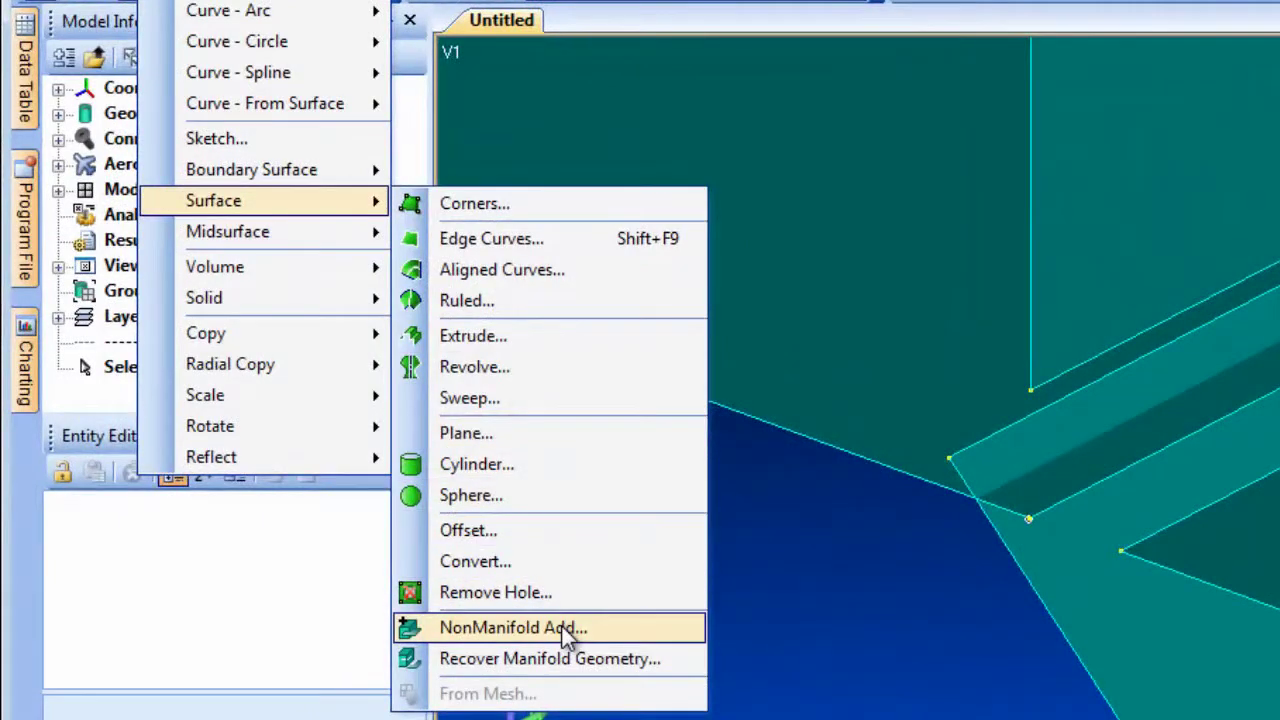
click(652, 630)
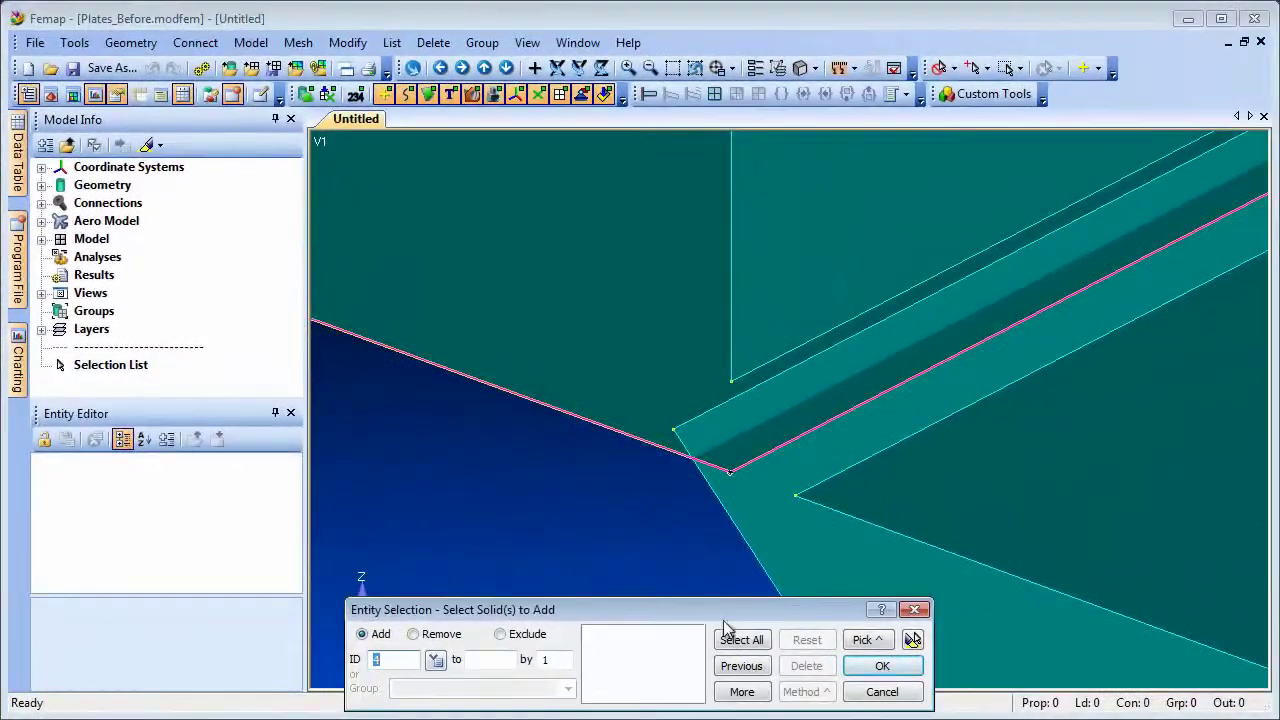
click(752, 641)
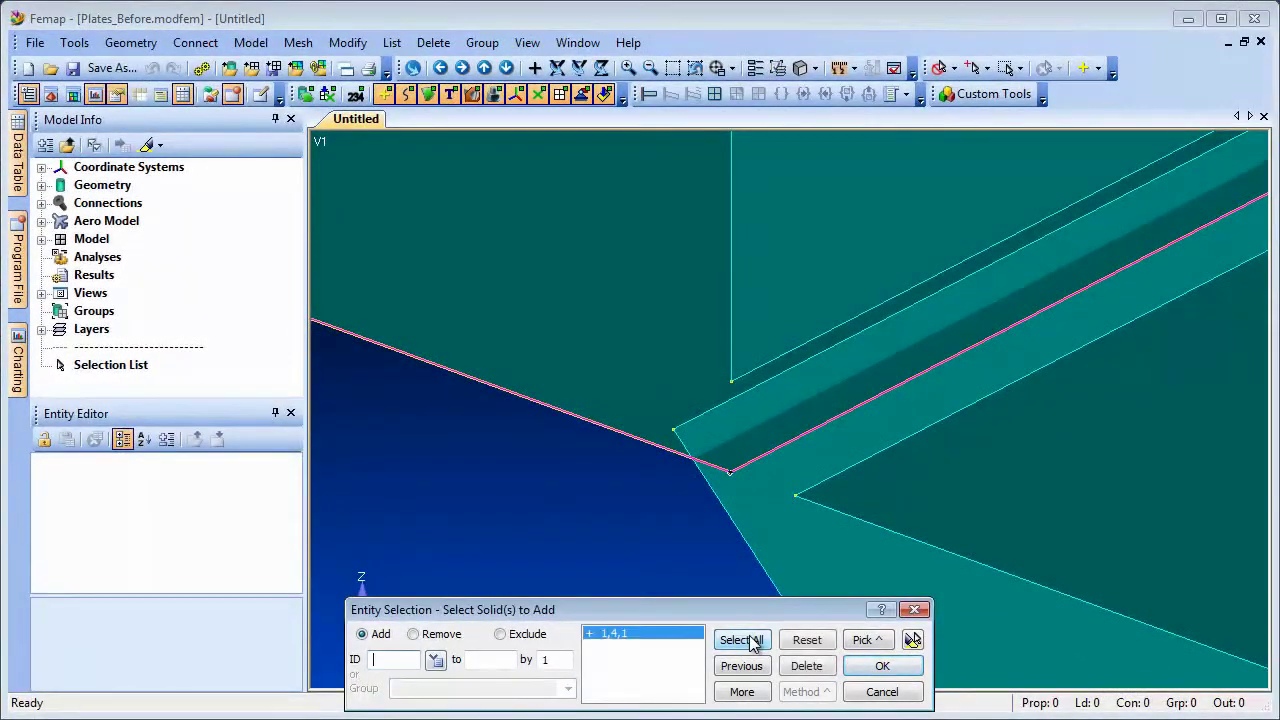
click(913, 640)
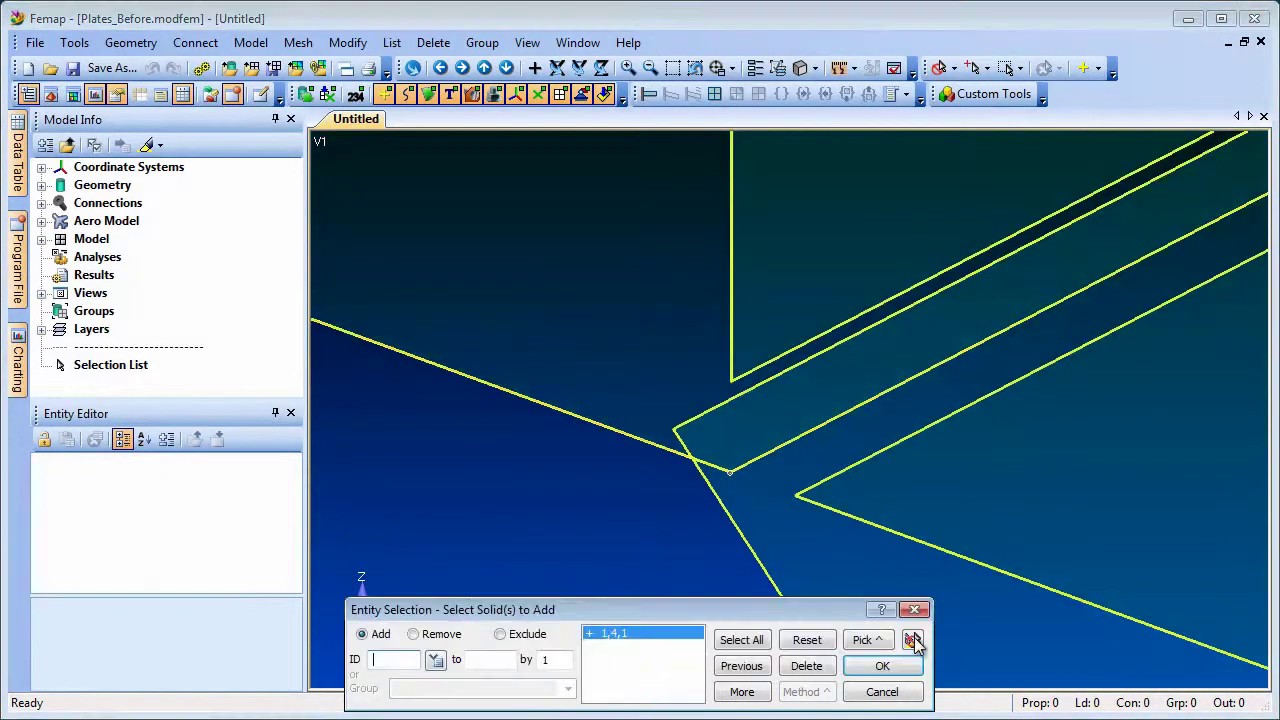
click(882, 666)
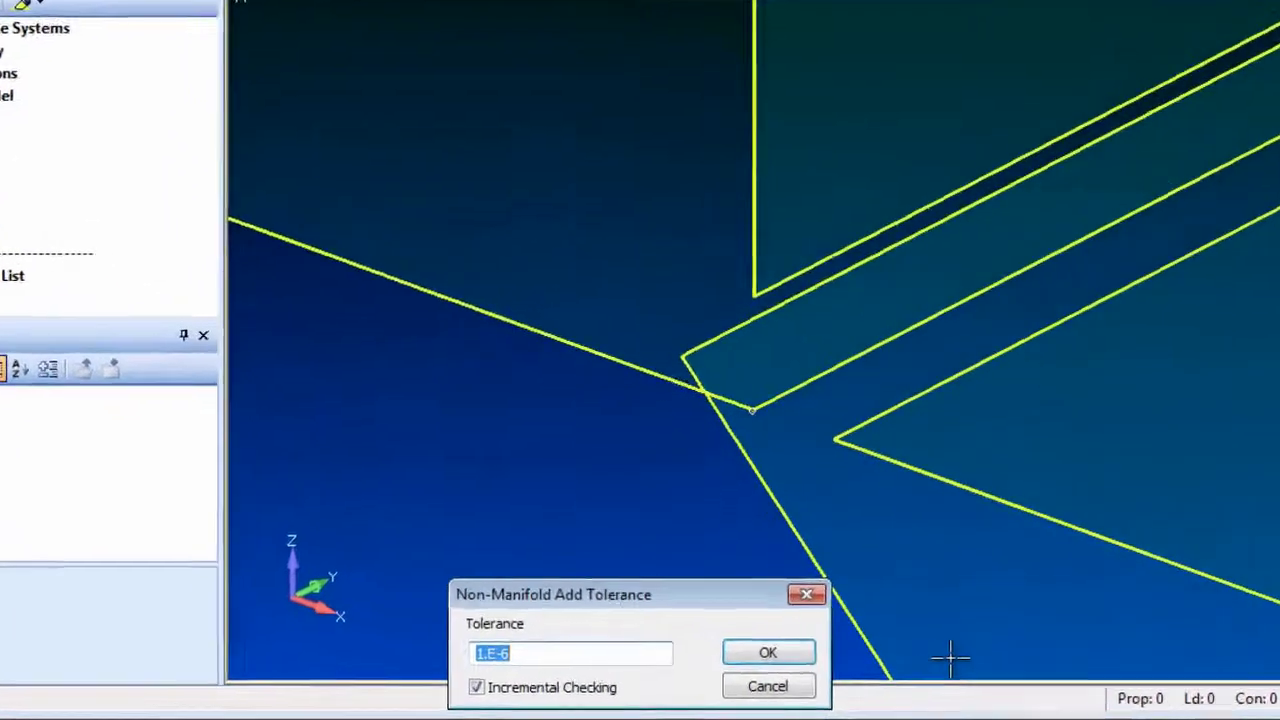
text(1.27e)
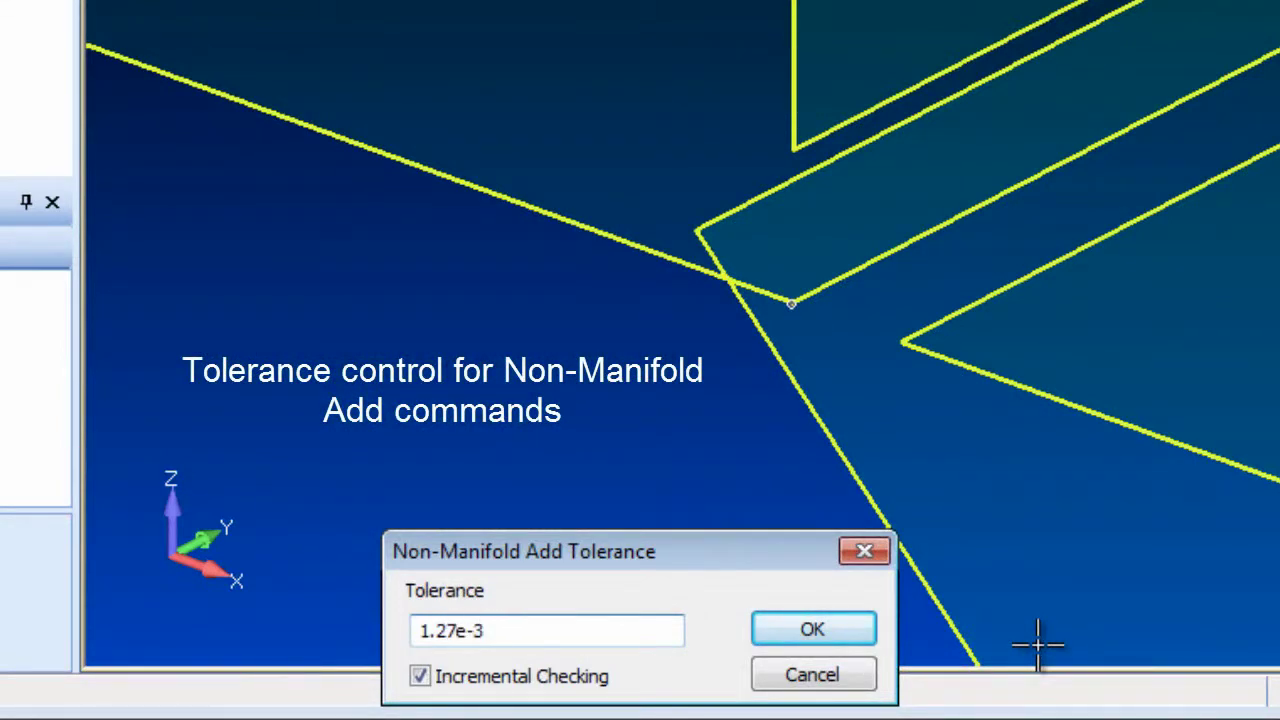
text(-3)
click(812, 630)
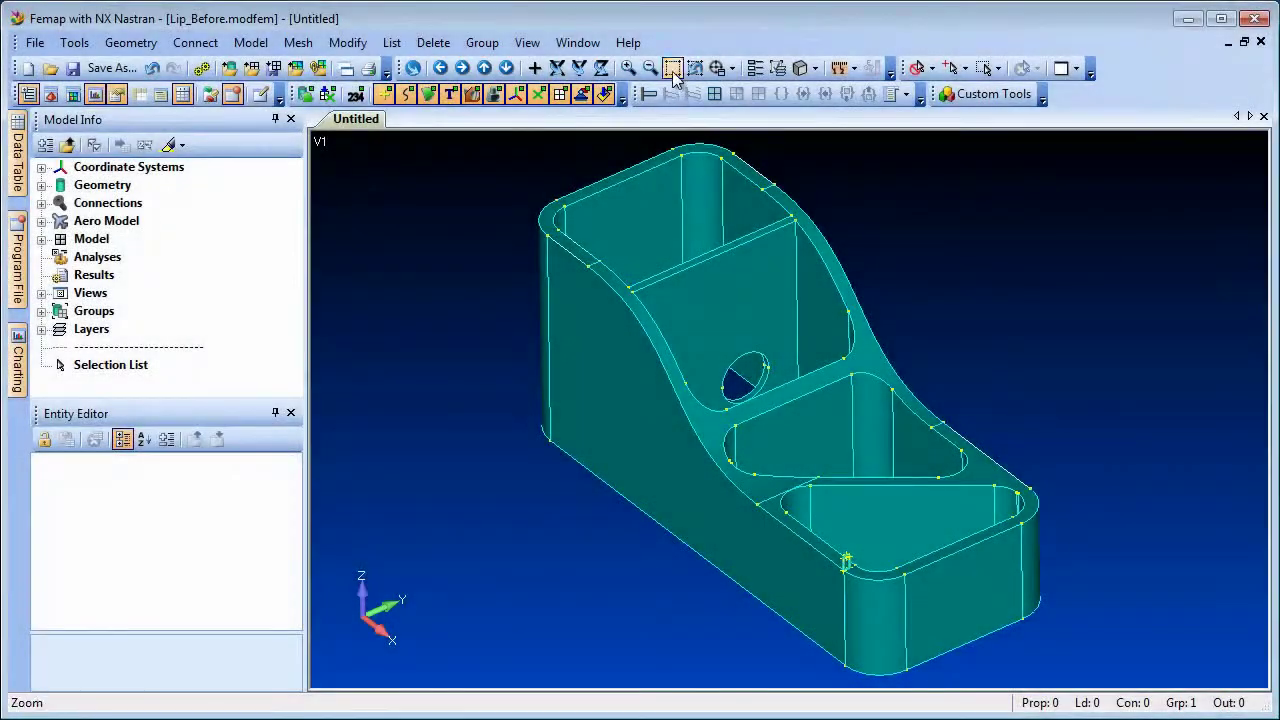
Choose the small round-topped lip profile at the low end's rim corner as the surface for a solid Sweep
click(673, 68)
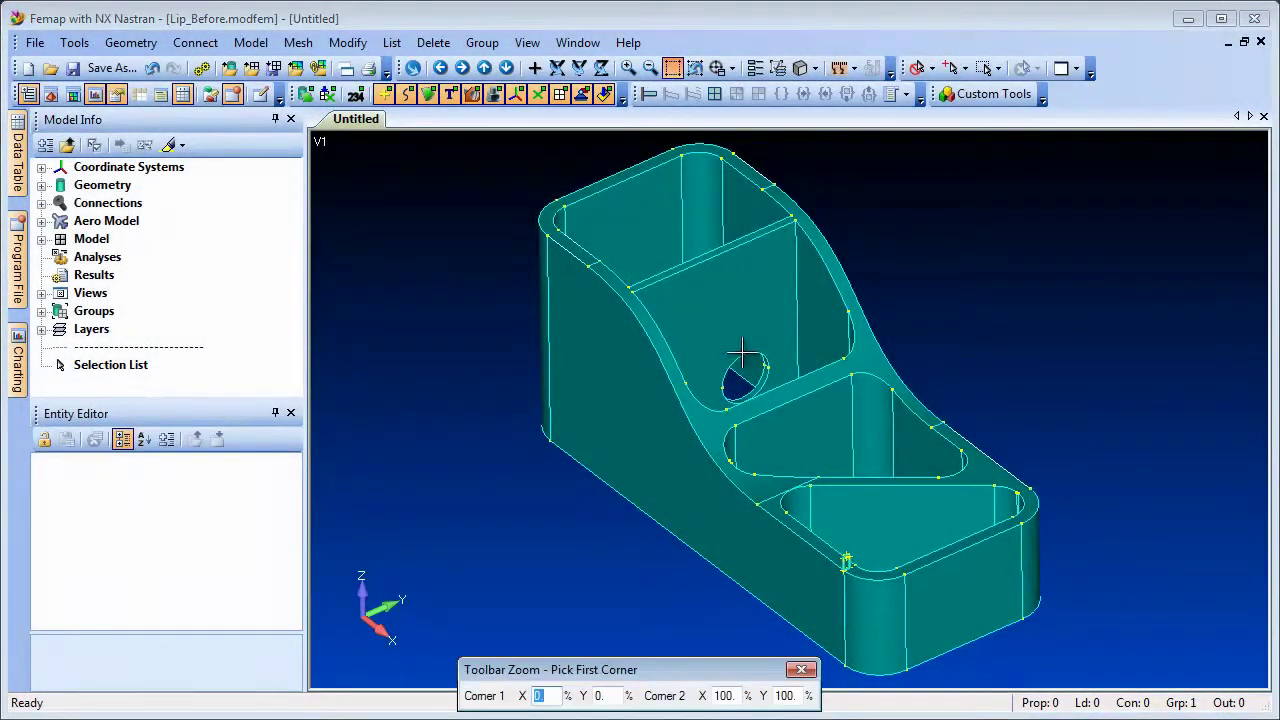
click(815, 528)
click(886, 610)
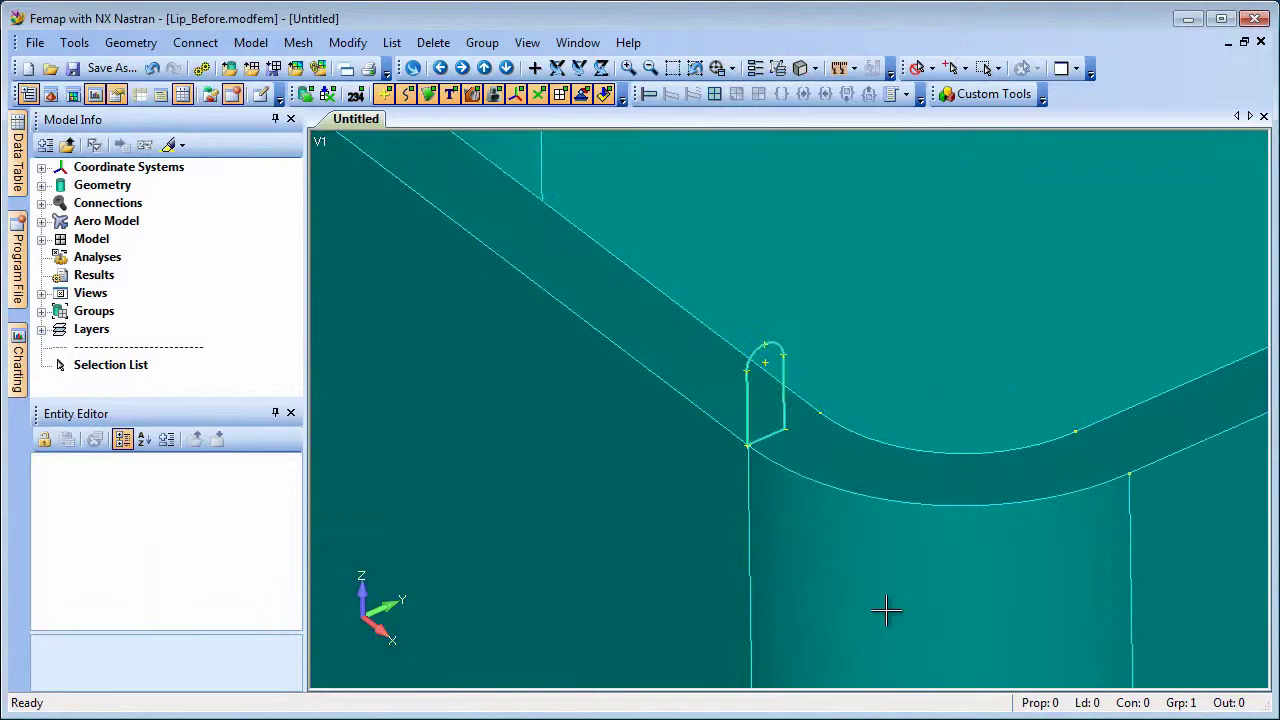
click(694, 68)
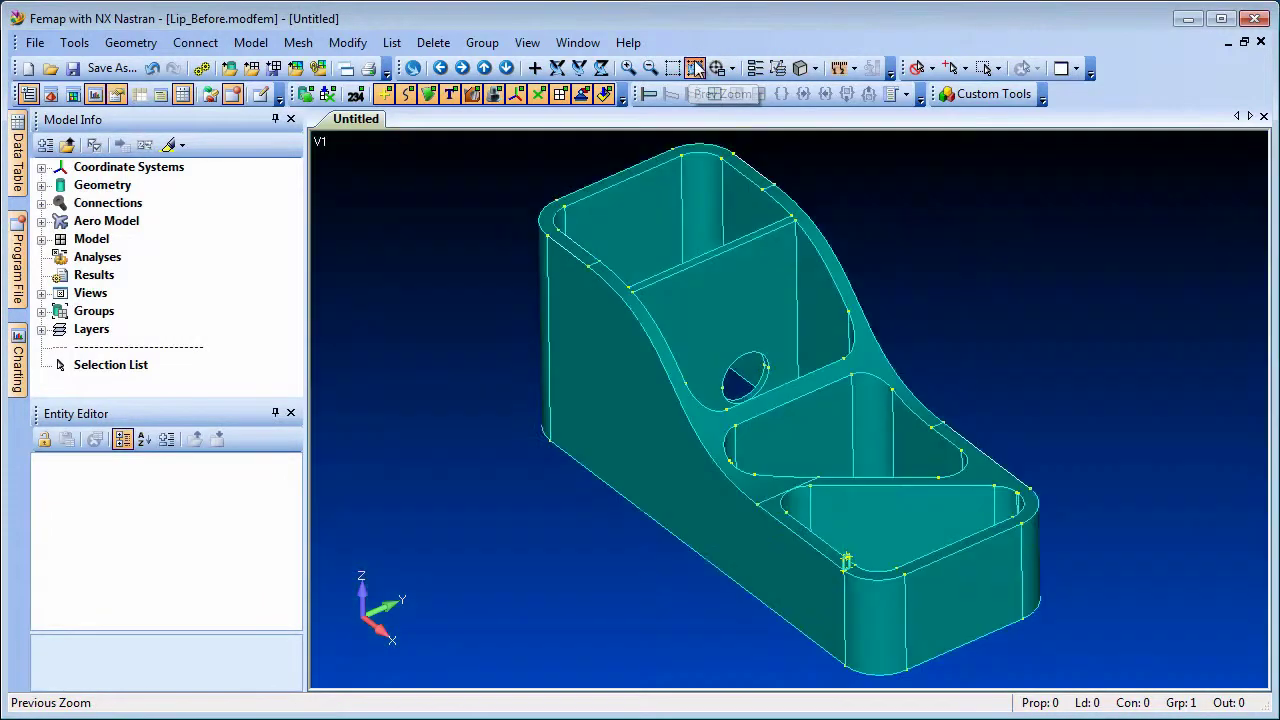
click(131, 42)
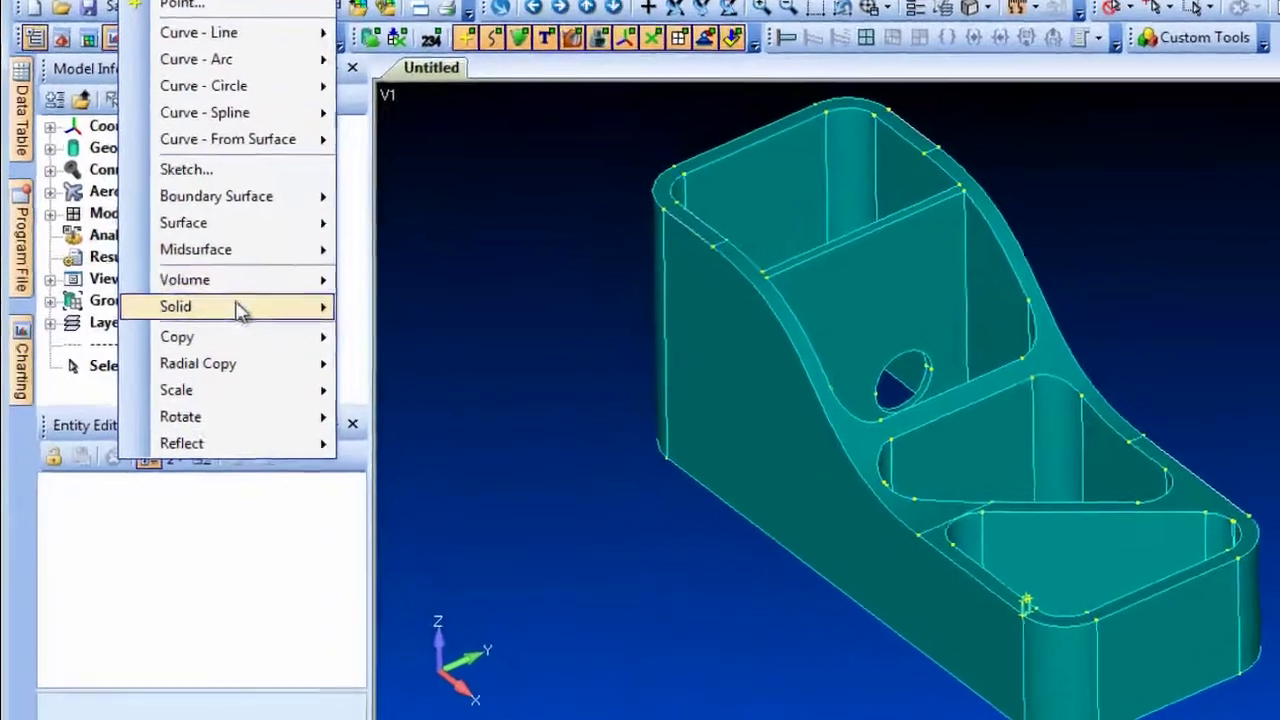
mouse_move(160, 314)
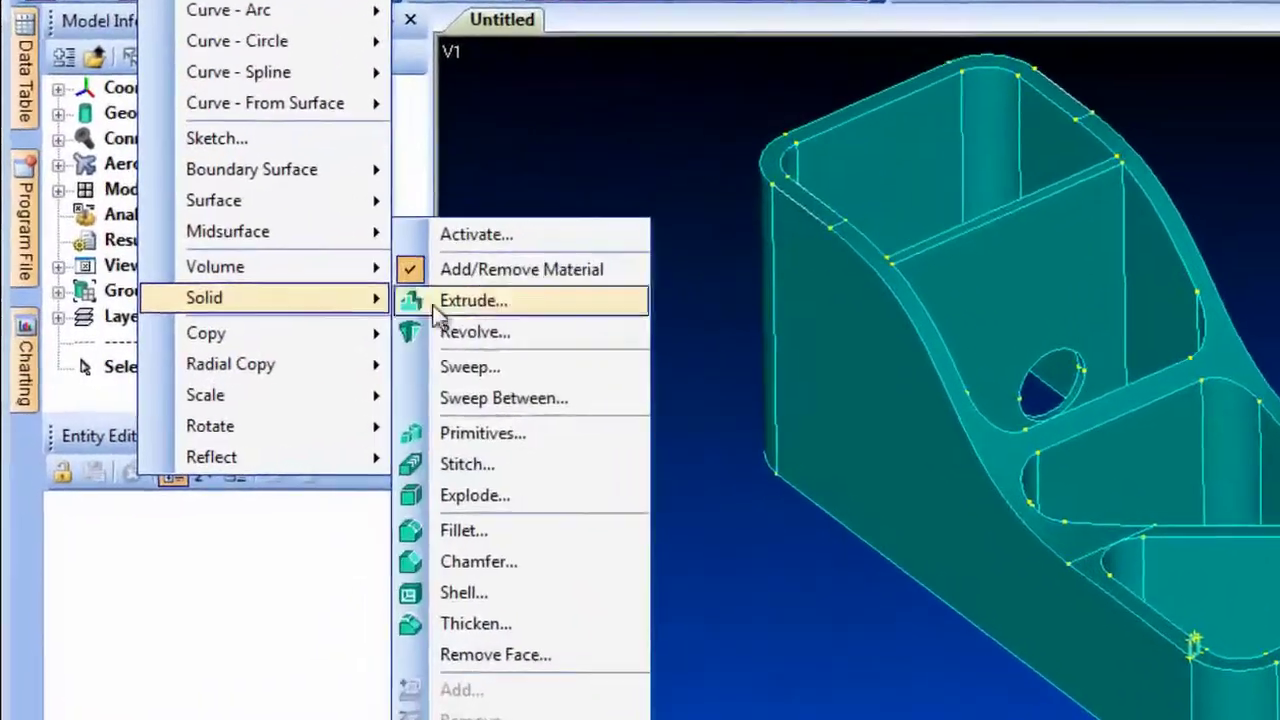
click(593, 374)
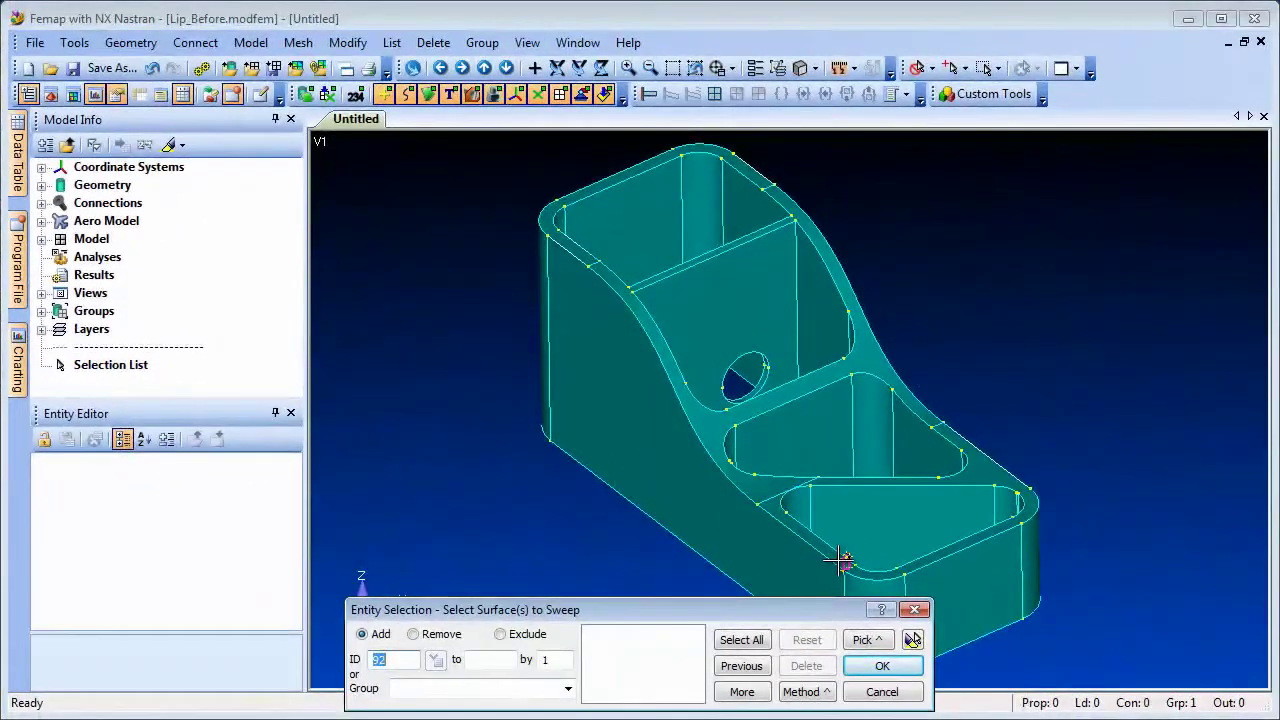
click(840, 561)
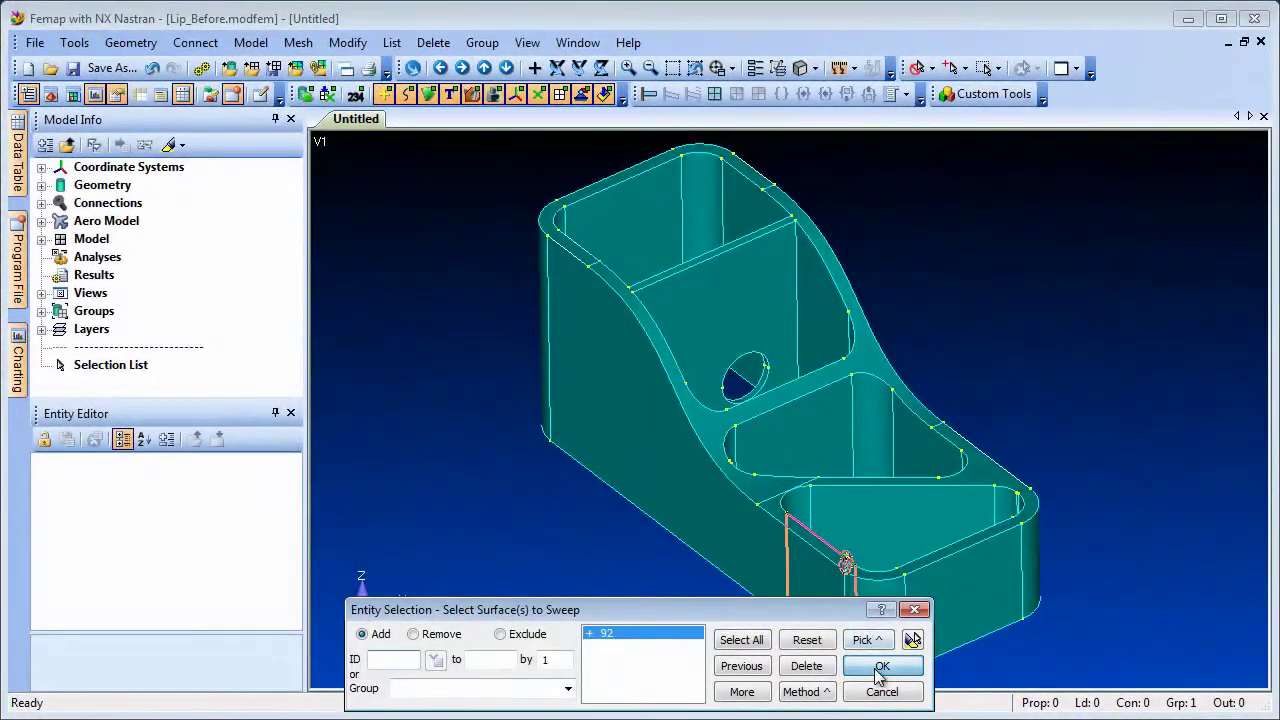
click(876, 667)
Sweep the lip profile along the path defined by the curves in the Sweep Curves group
click(569, 690)
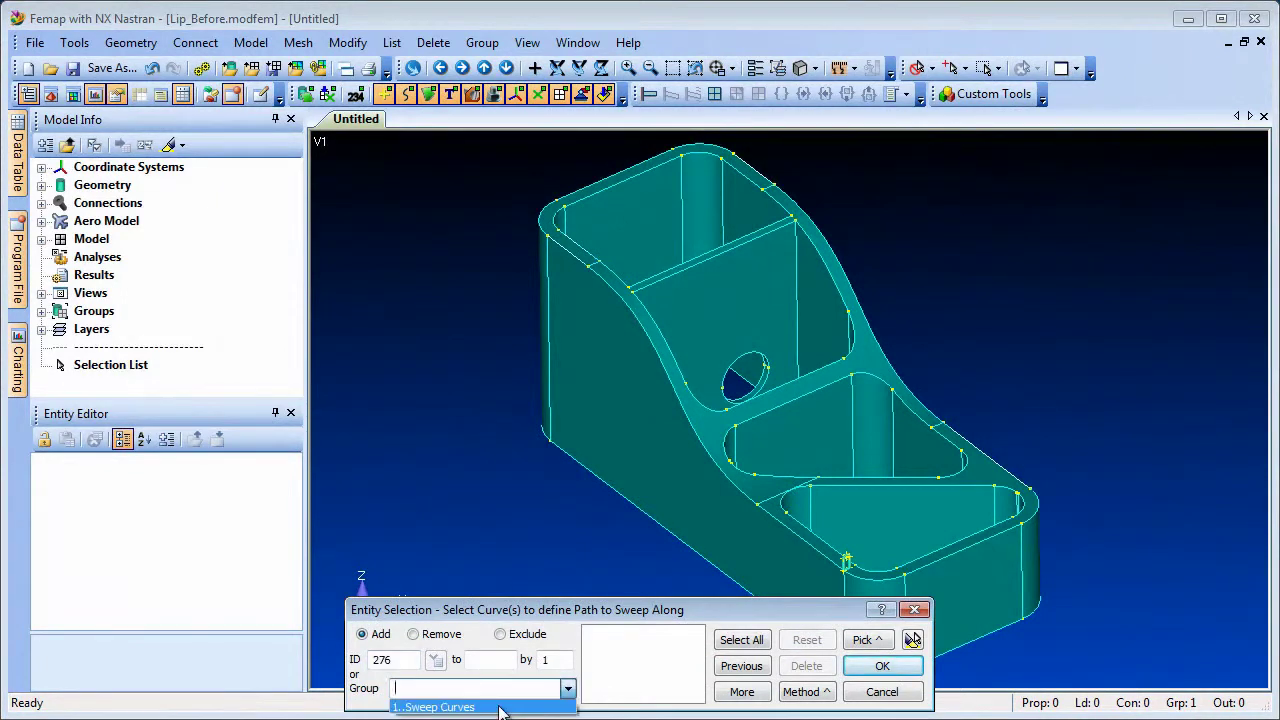
click(500, 709)
click(752, 698)
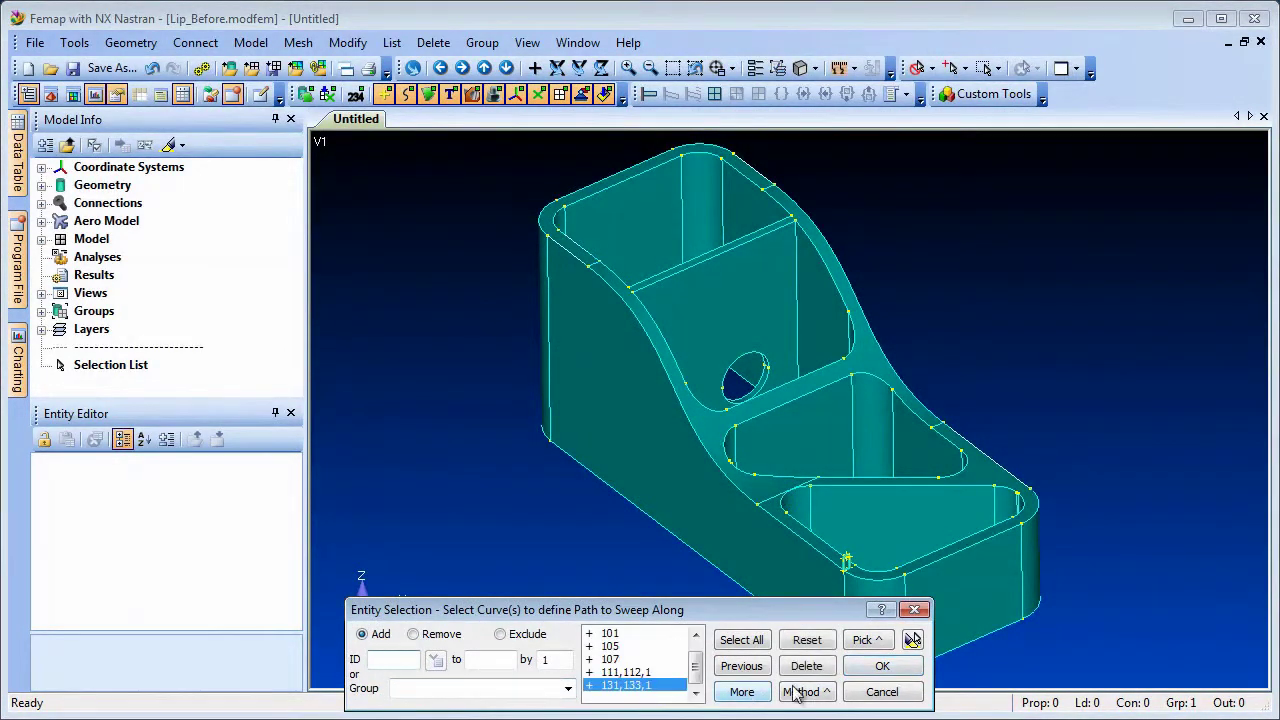
click(912, 640)
click(883, 667)
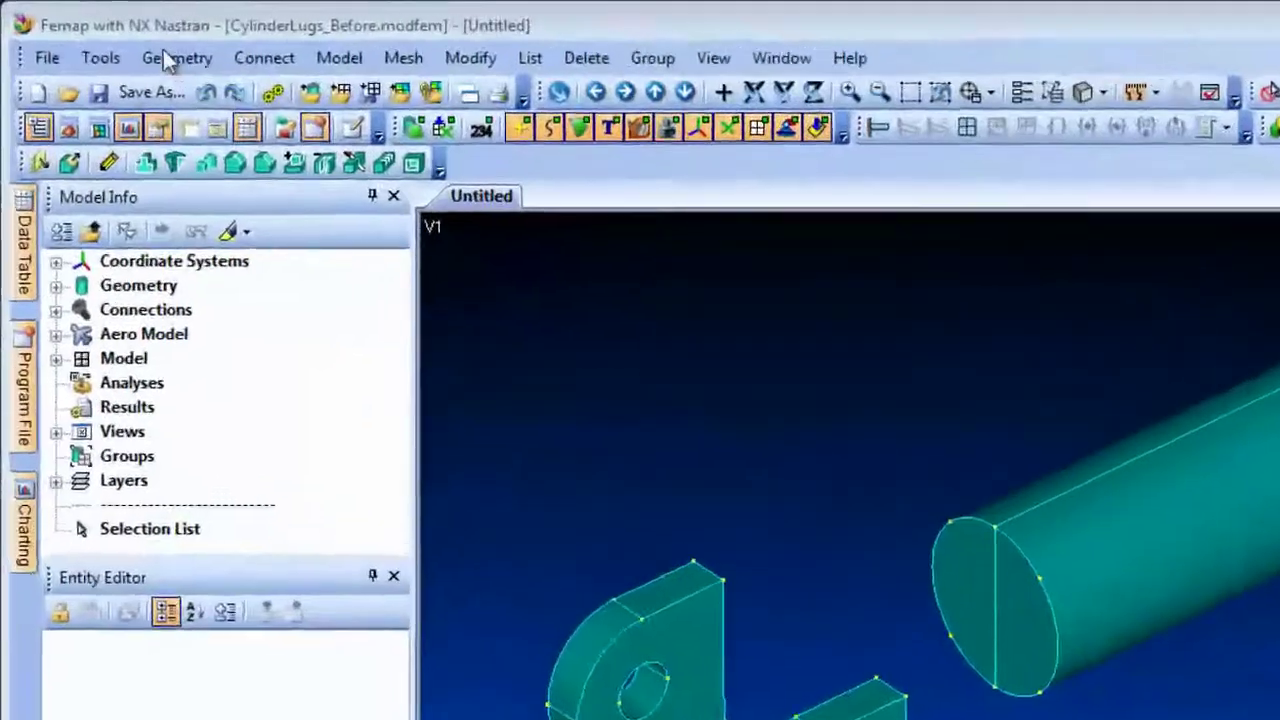
Create a Sweep Between solid from the farther lug's end face to the adjacent half of the cylinder face, matching their upper outer corner points
click(166, 54)
mouse_move(342, 460)
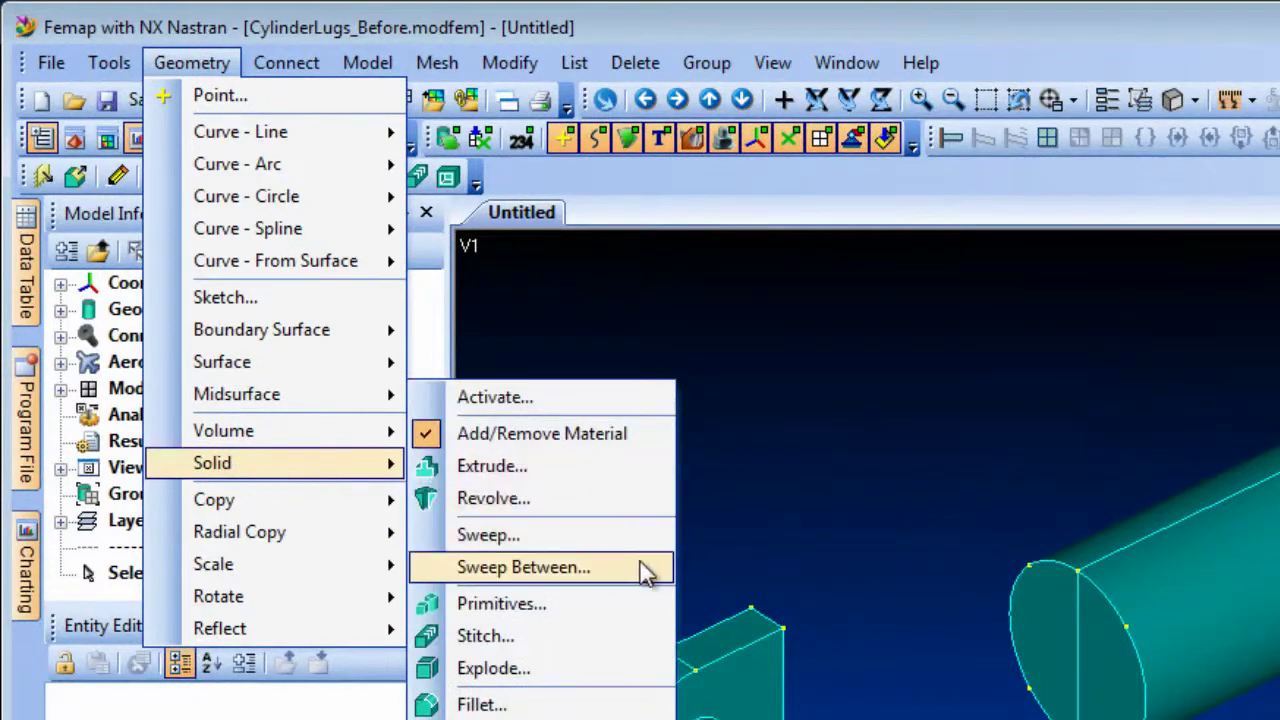
click(600, 567)
click(765, 699)
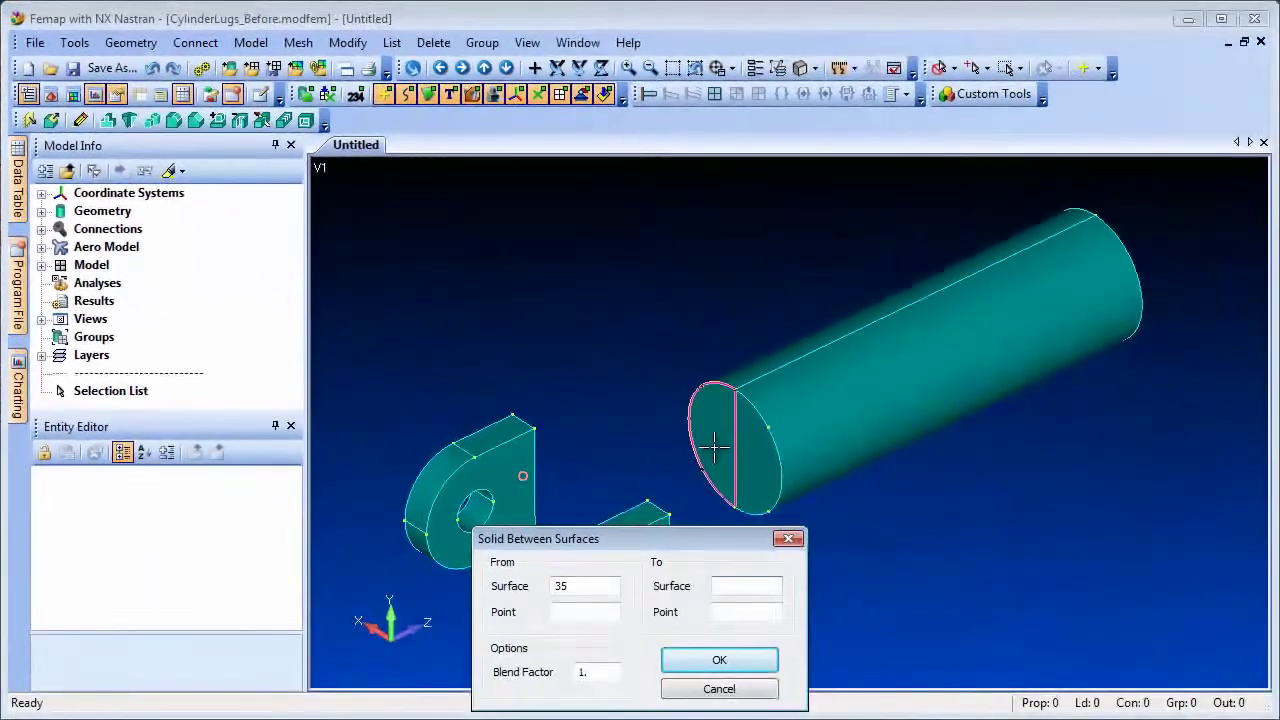
click(1041, 646)
click(508, 410)
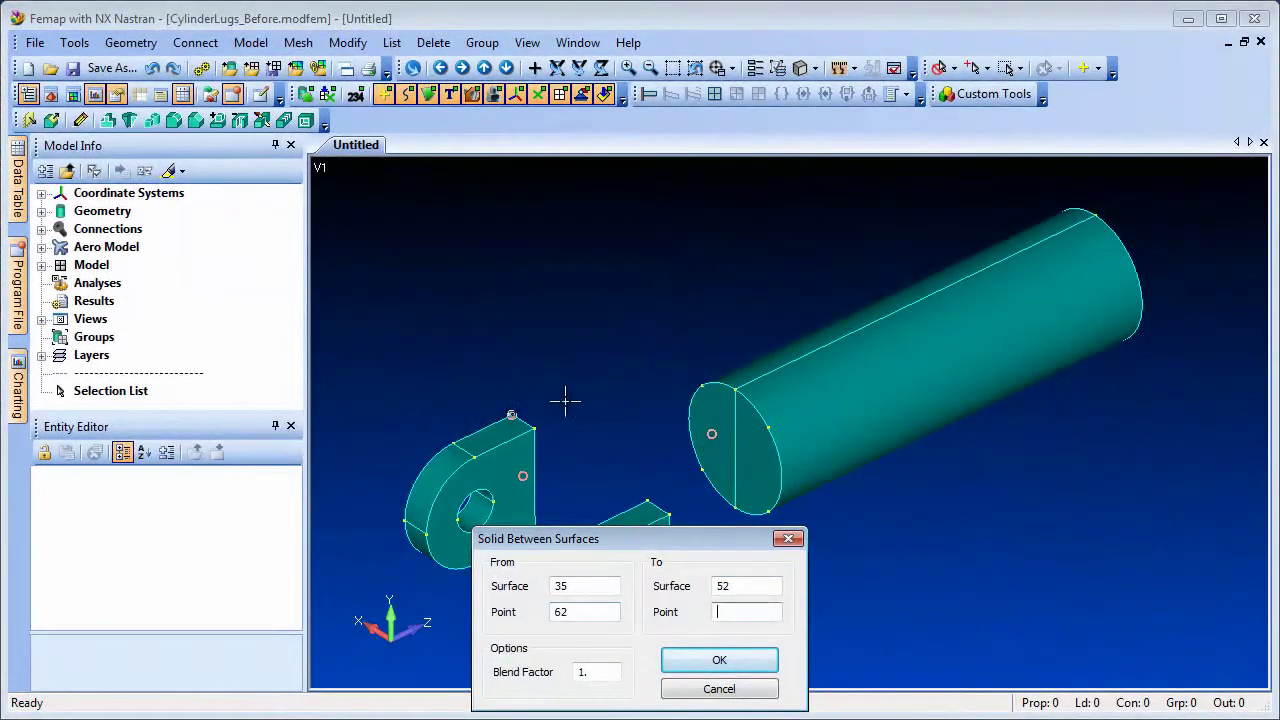
click(697, 381)
key(Return)
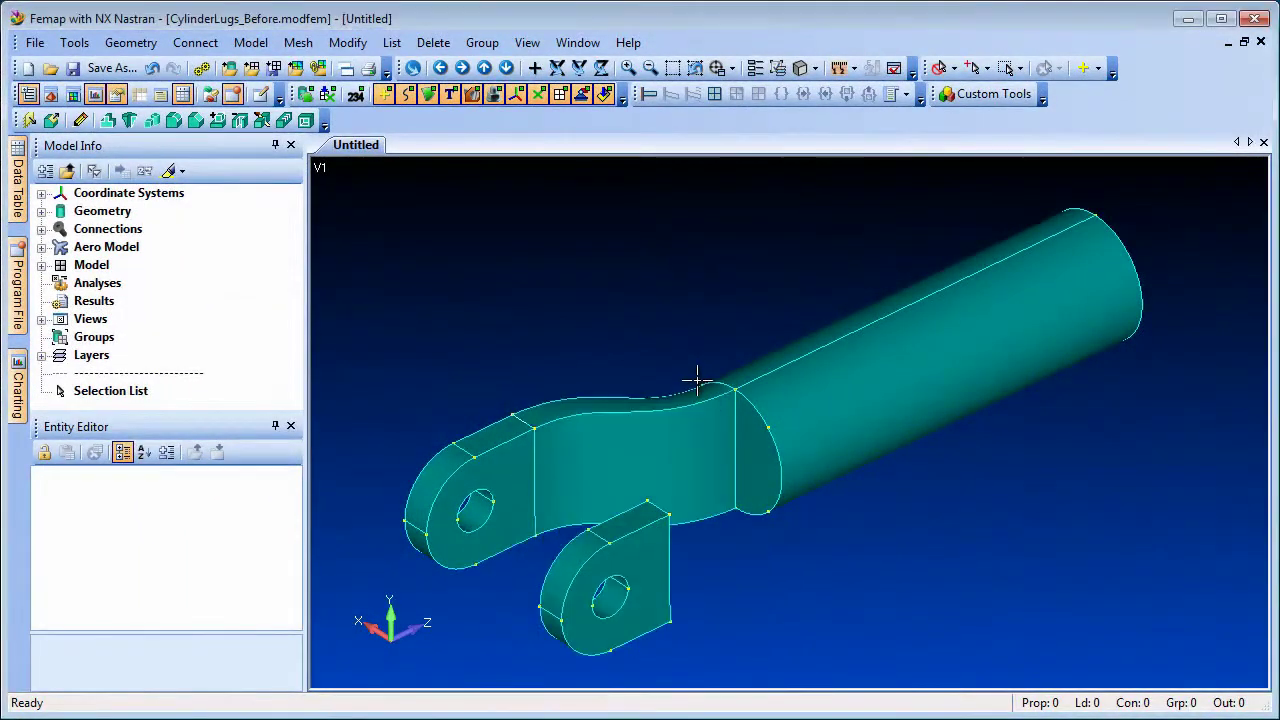
Create a Sweep Between solid from the nearer lug's end face to the remaining half of the cylinder face, matching upper corner points
click(131, 42)
mouse_move(172, 328)
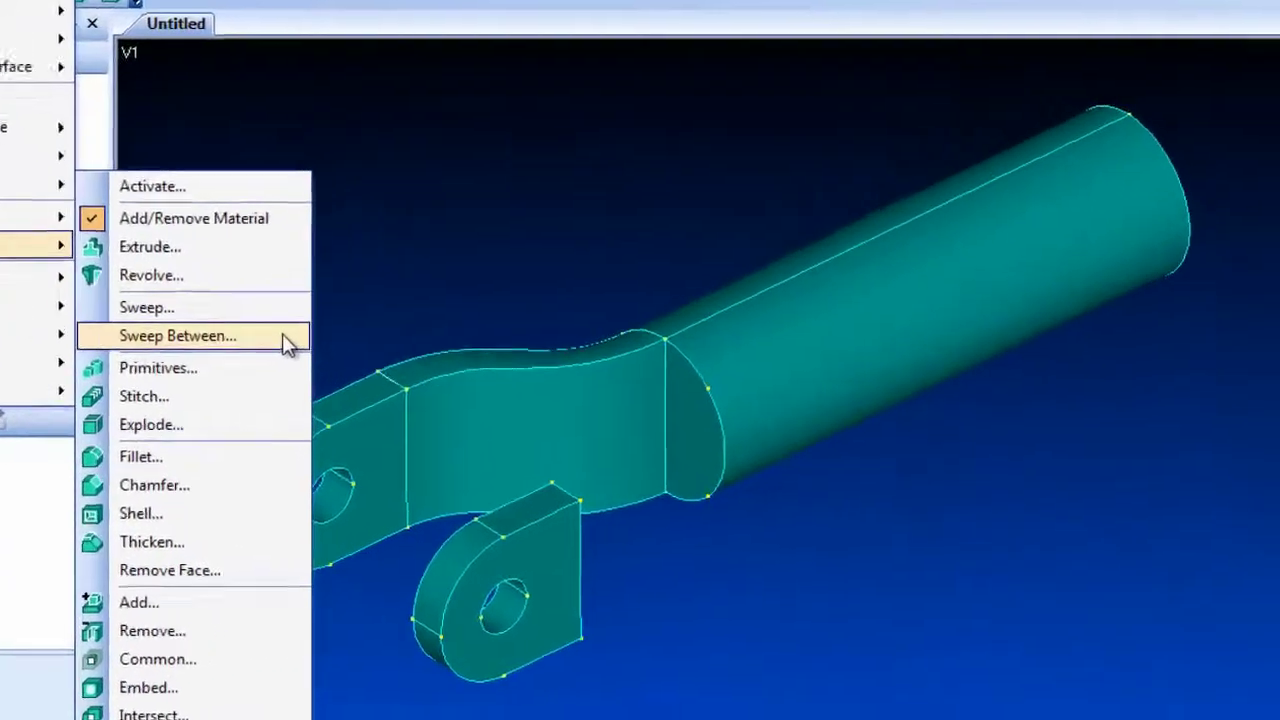
click(357, 387)
drag(378, 538, 898, 208)
click(472, 561)
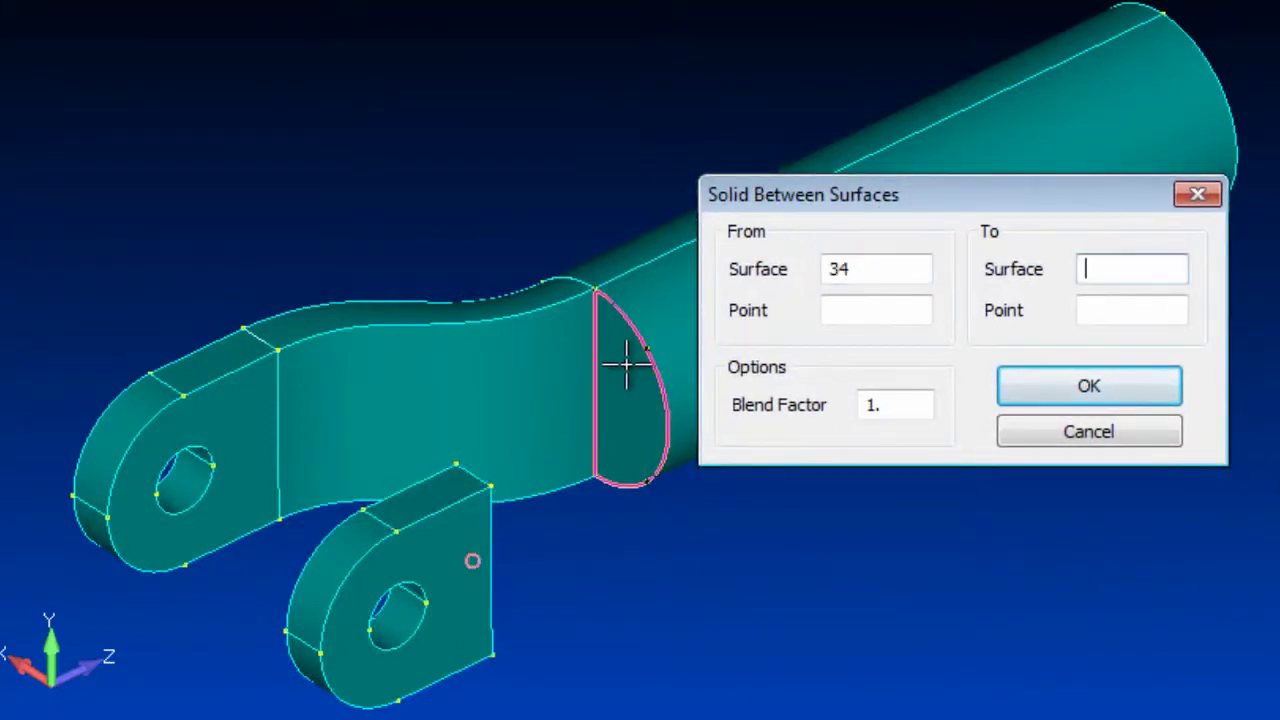
click(621, 368)
click(489, 487)
click(660, 346)
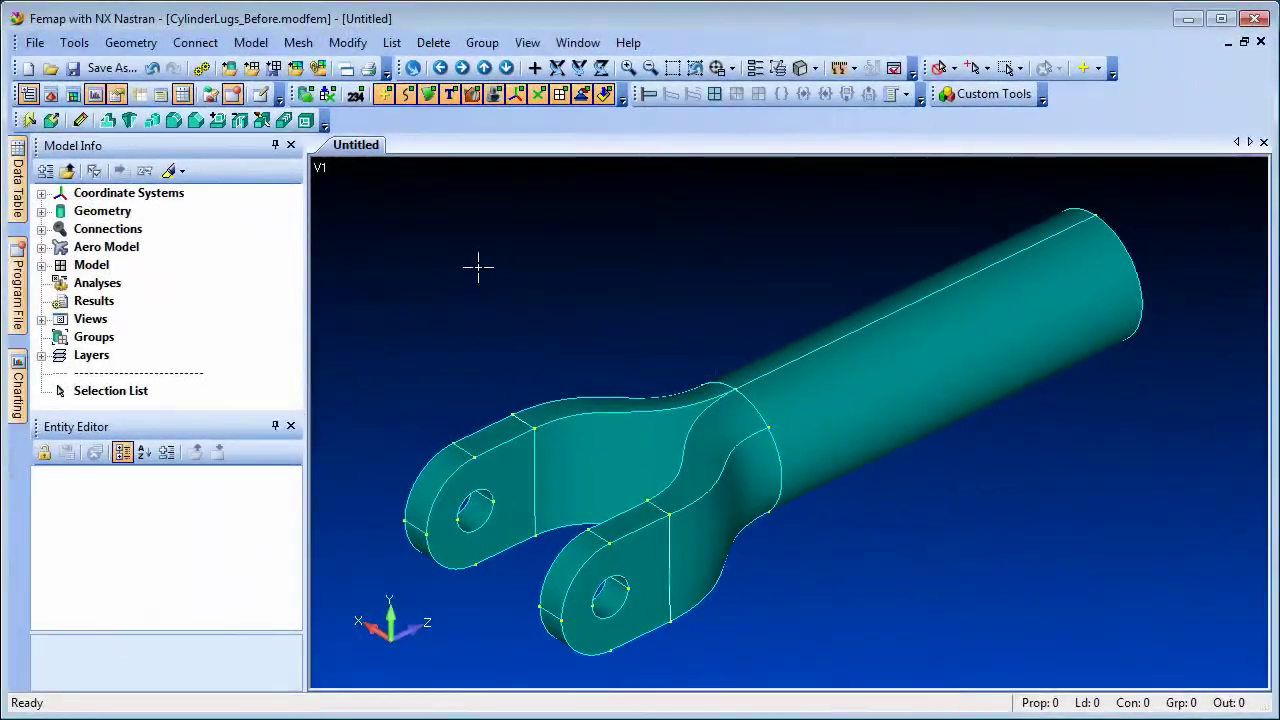
Add the lugs, transitions and cylinder together into a single solid
click(217, 120)
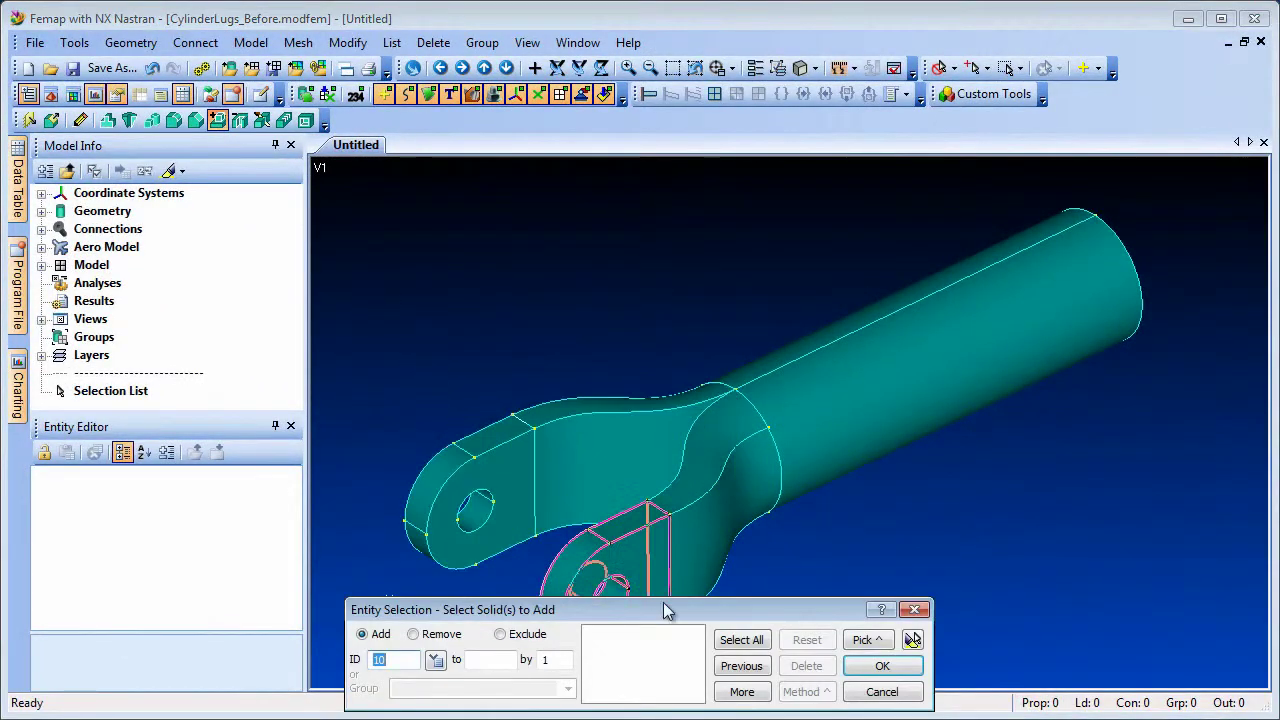
click(740, 640)
click(877, 667)
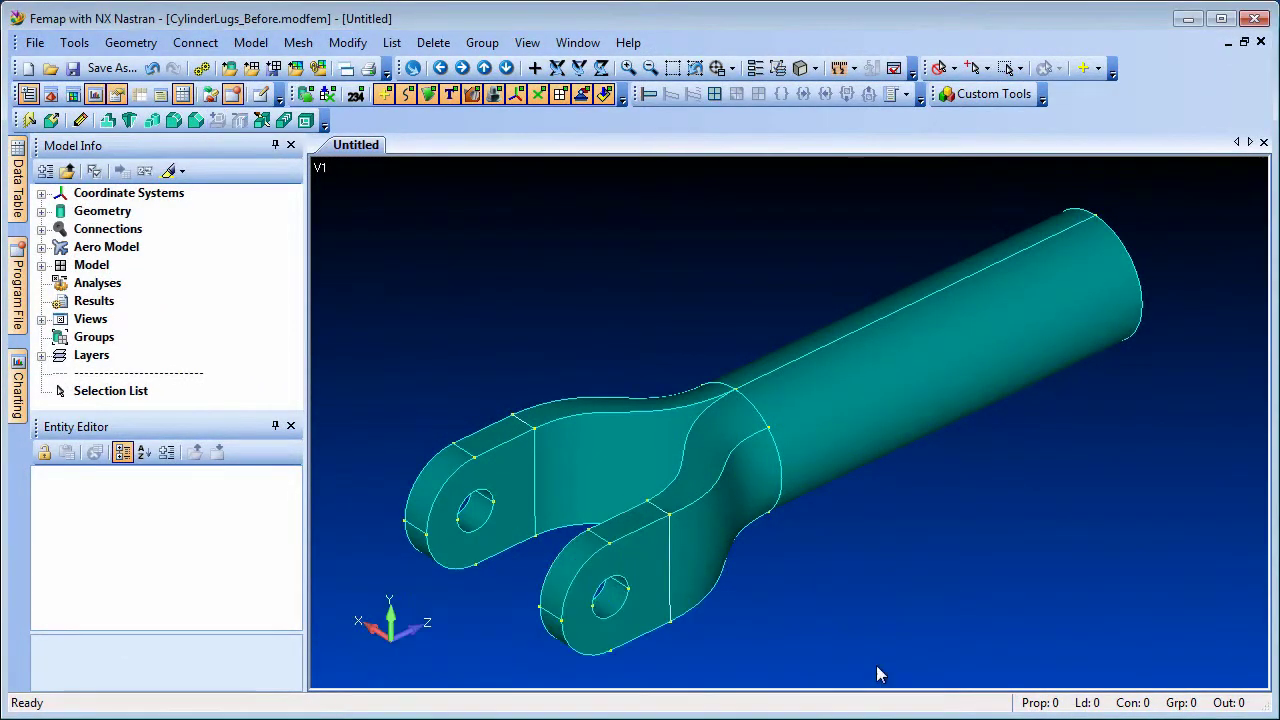
Fillet the vertical edge where the two lug transitions meet at the cylinder with a 0.25 radius
click(175, 120)
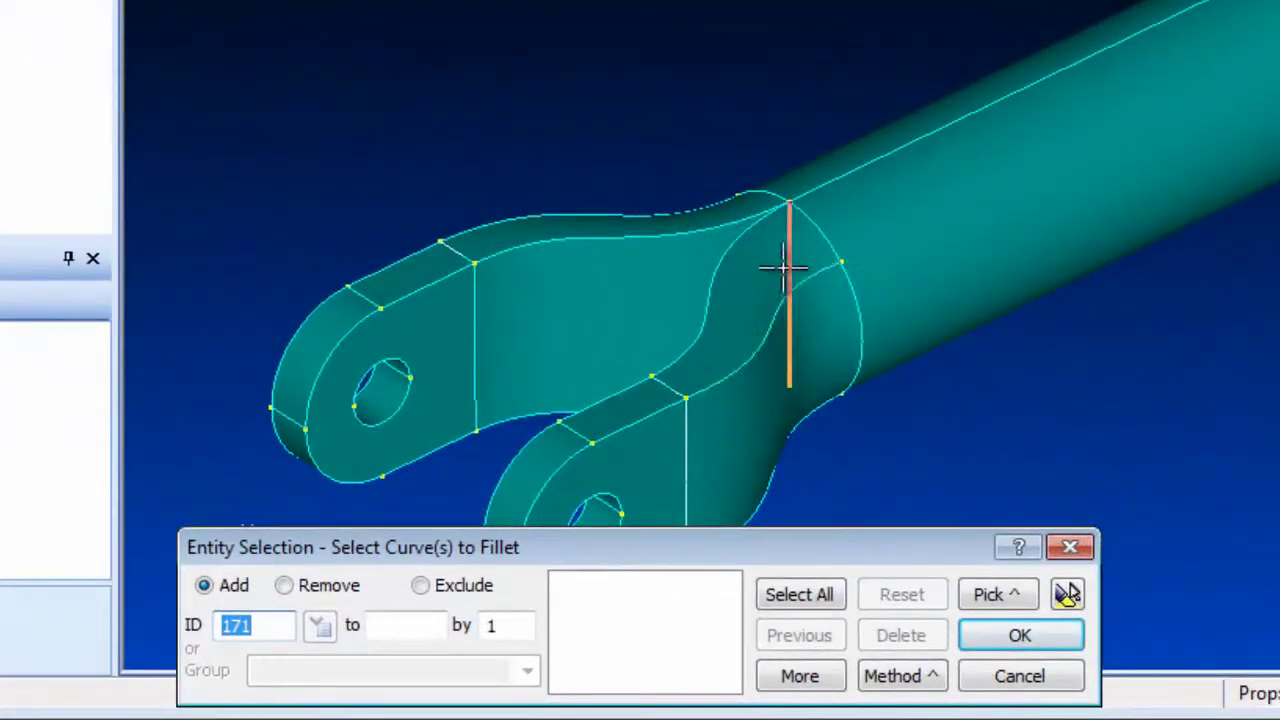
click(787, 290)
click(1005, 637)
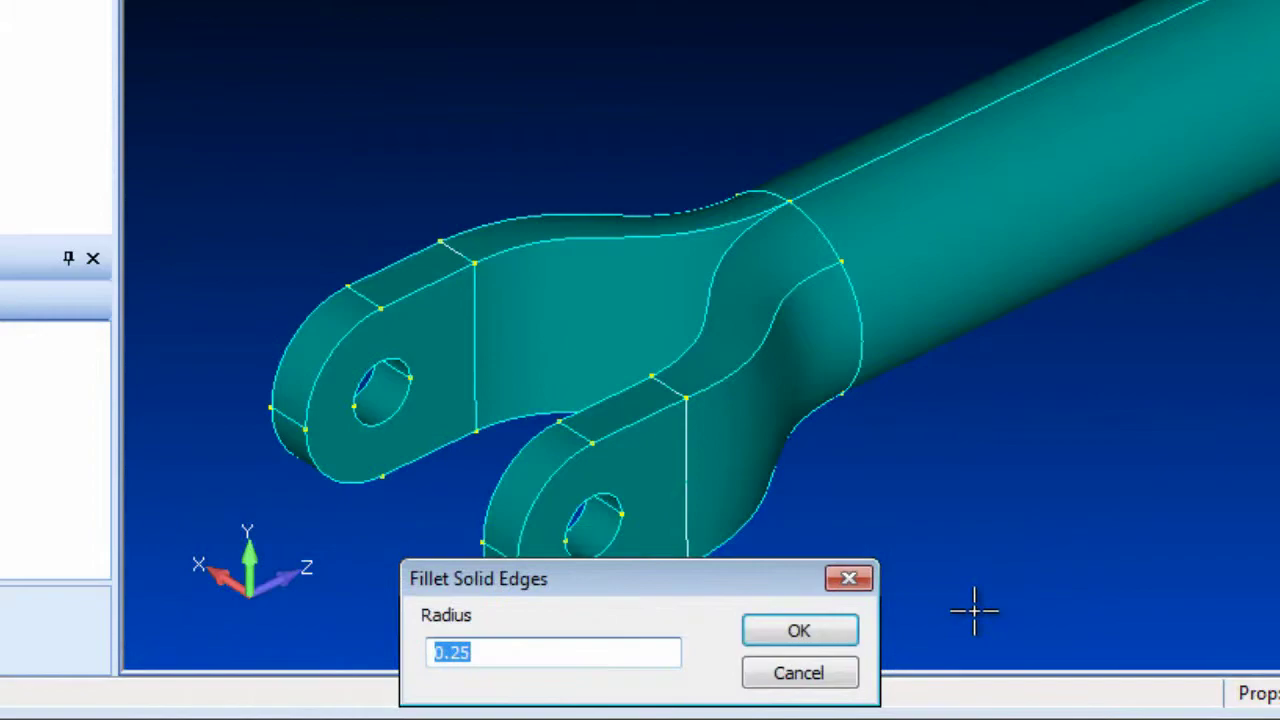
click(805, 634)
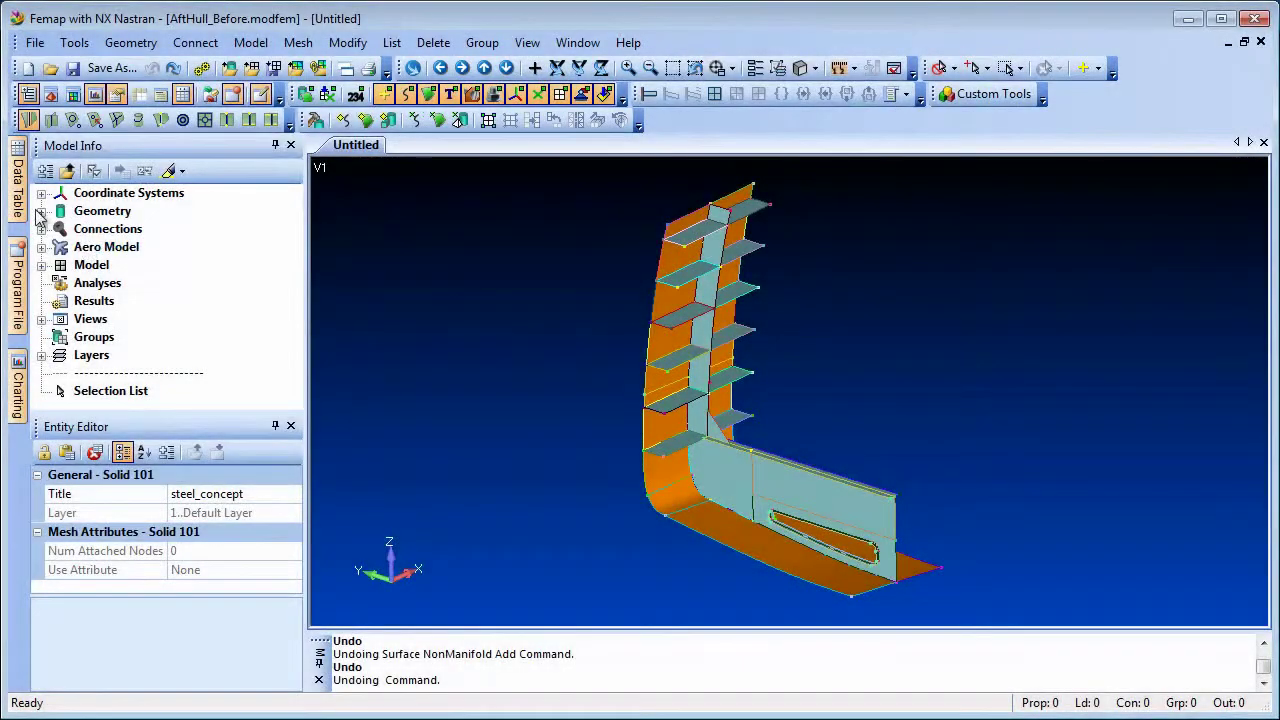
Examine individual steel_concept solids of the aft hull, including 7, 1 and 101, by highlighting them in the model, and turn highlighting off
click(40, 209)
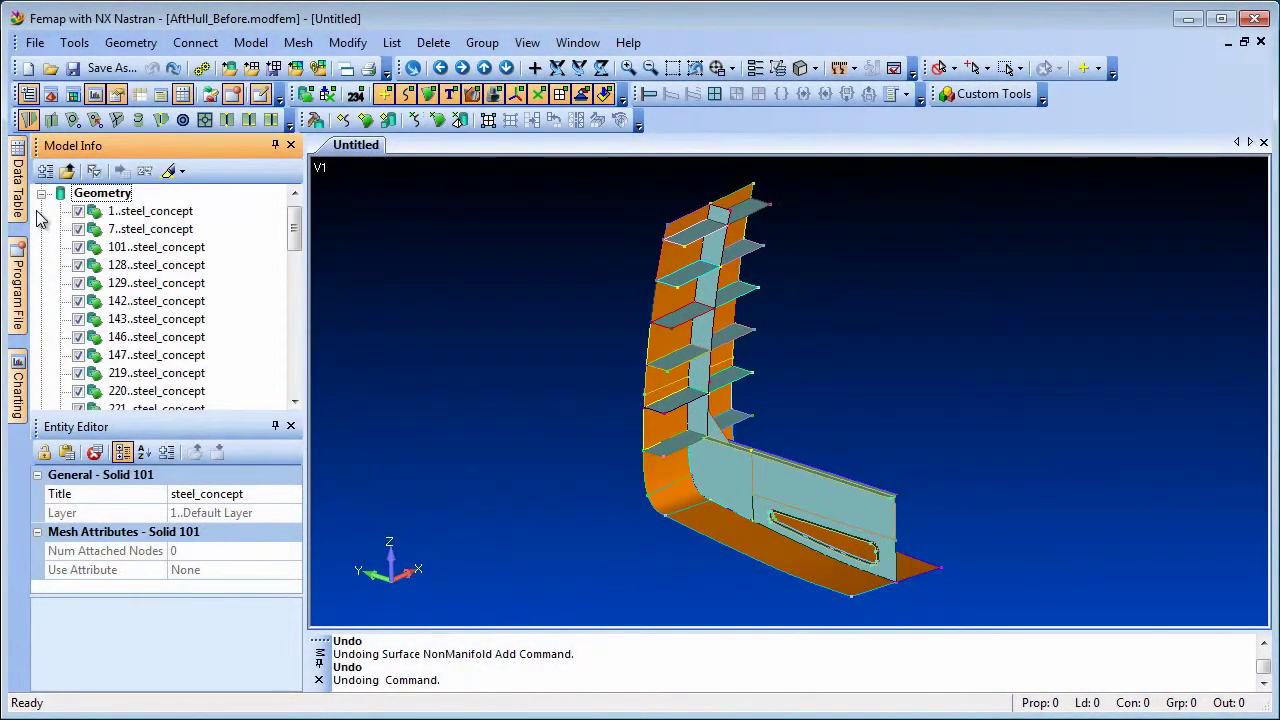
click(150, 229)
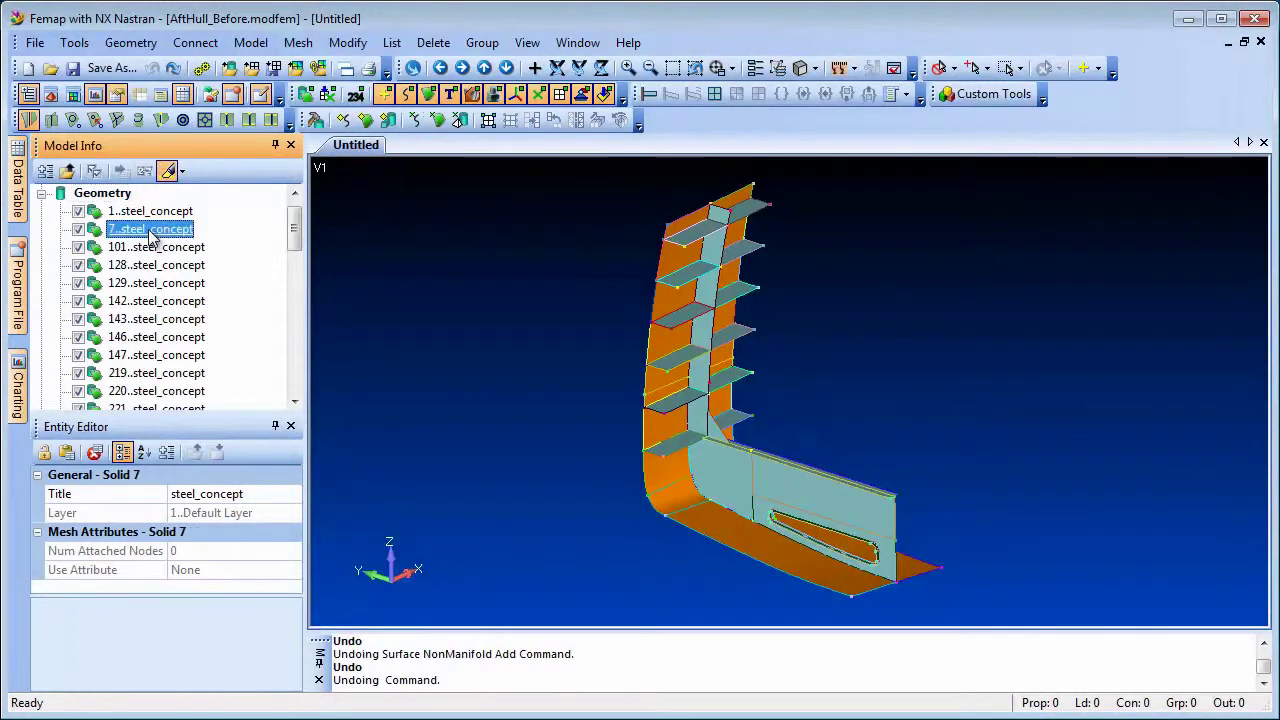
click(141, 212)
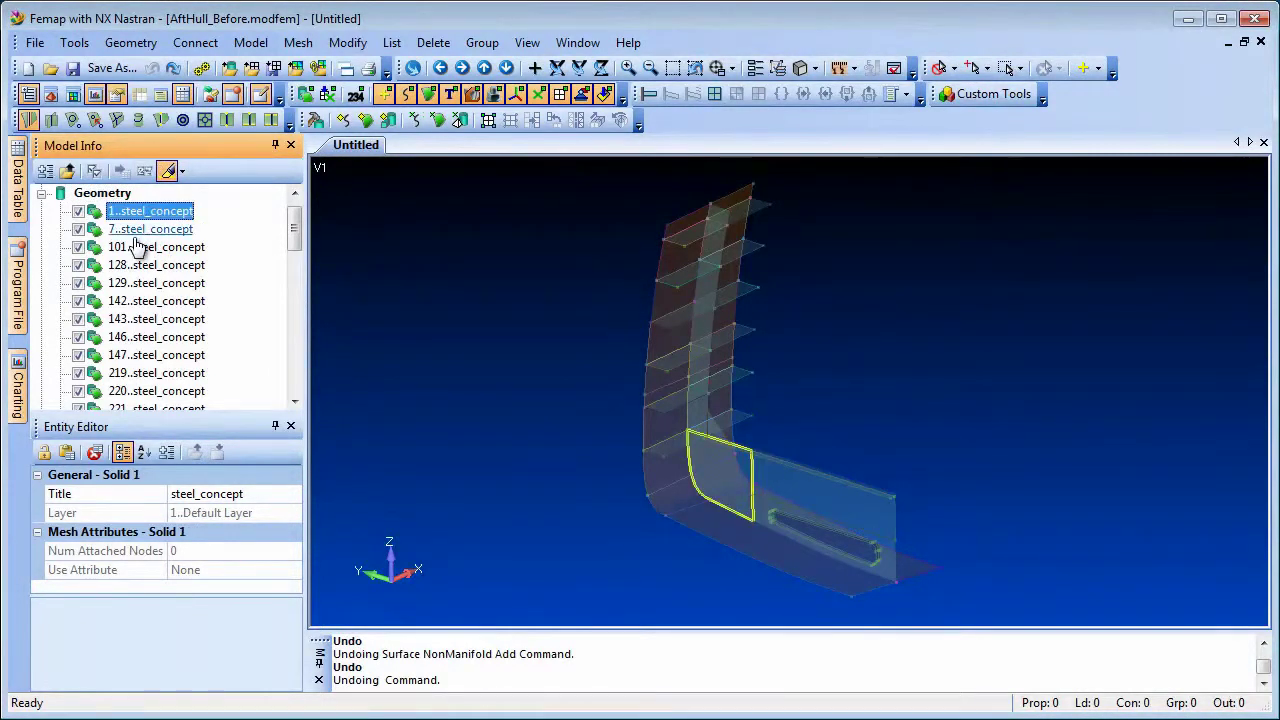
click(137, 249)
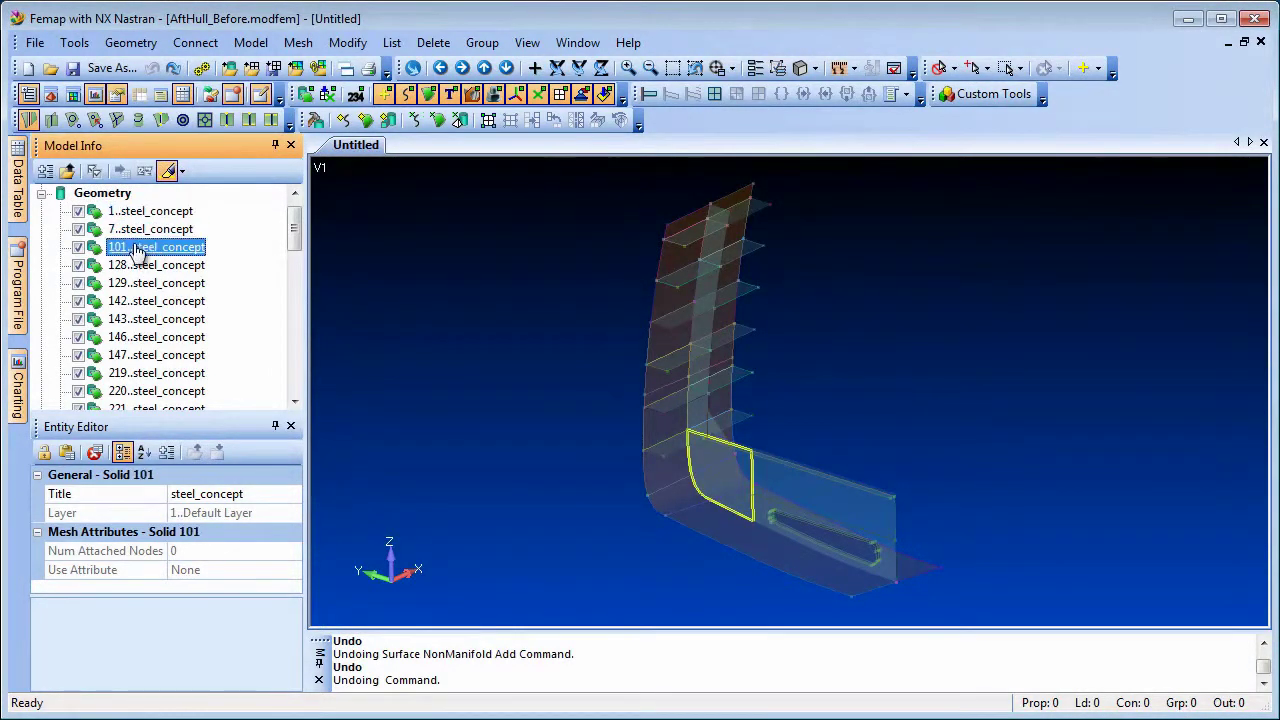
click(168, 171)
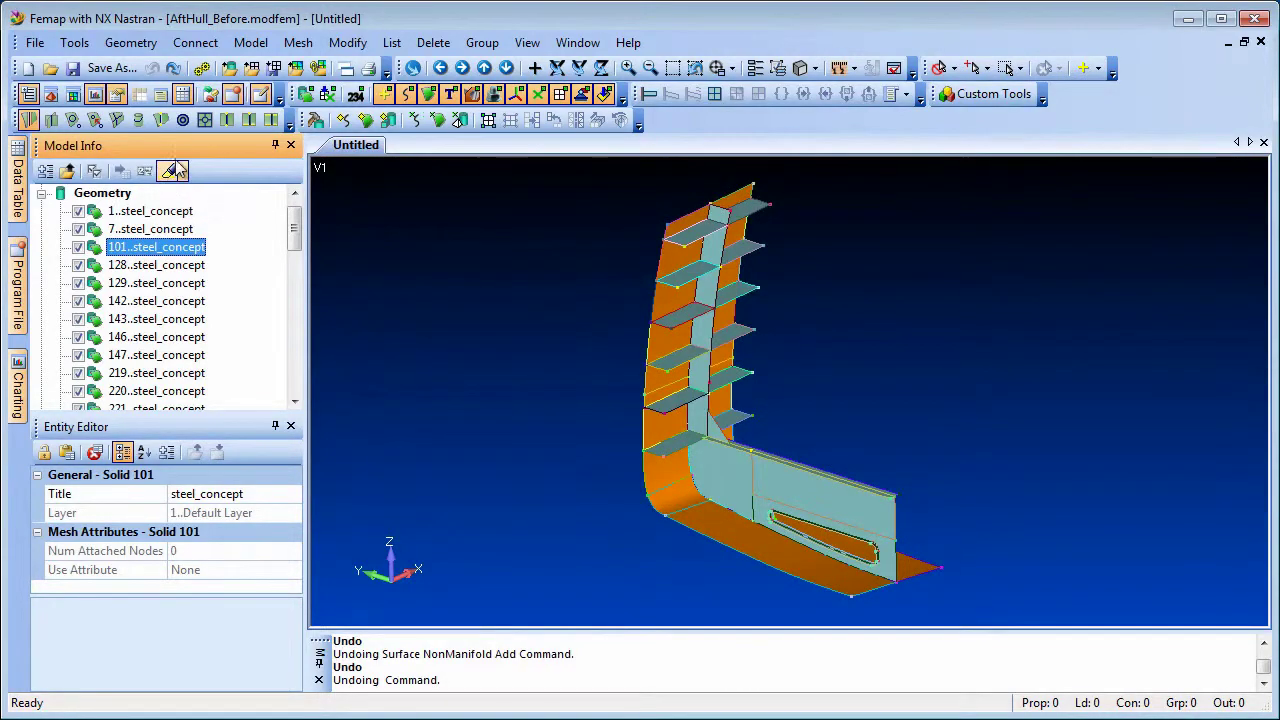
Combine all the aft hull solids with Surface NonManifold Add, using a tolerance of 1.E-6 with incremental checking
click(131, 42)
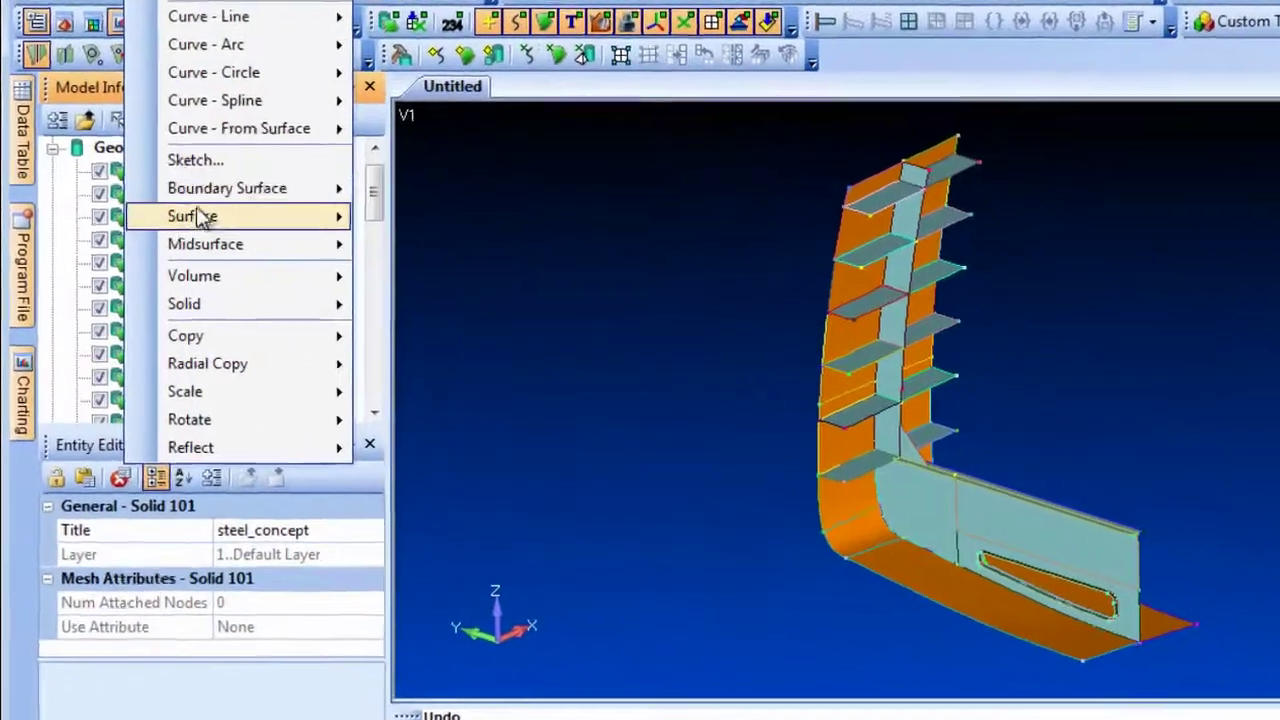
mouse_move(200, 218)
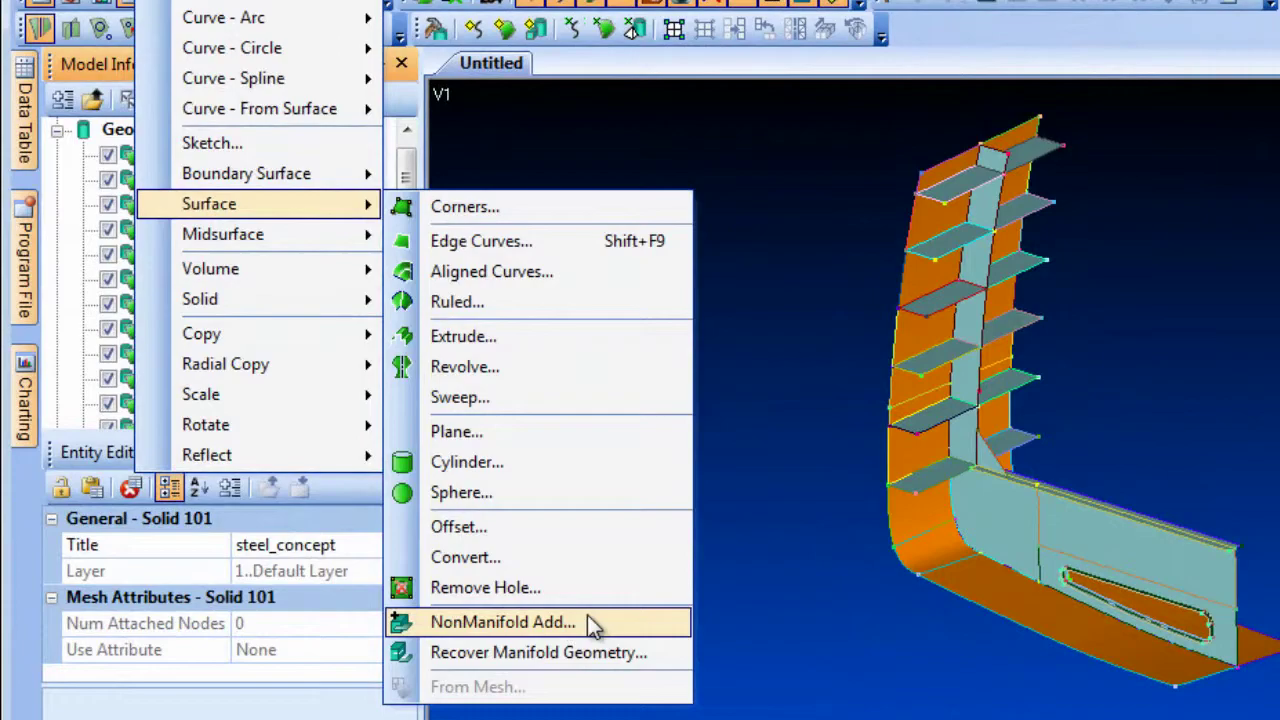
click(593, 622)
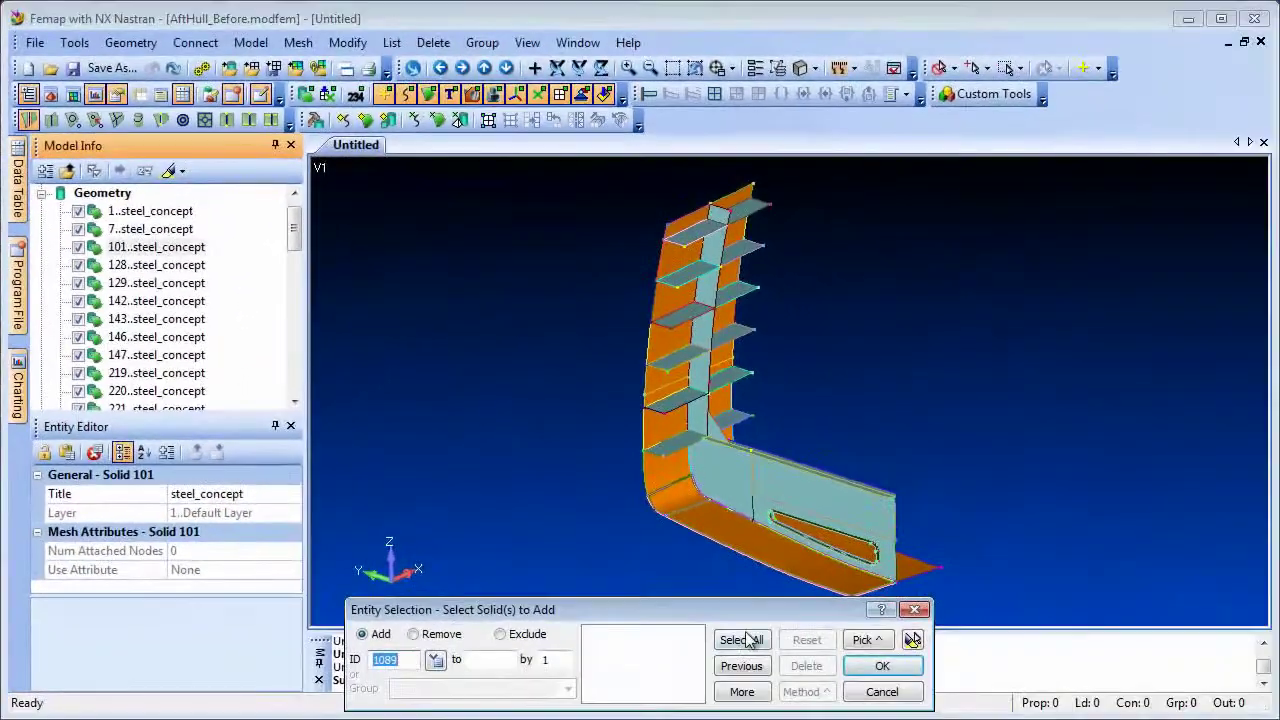
click(741, 640)
click(882, 665)
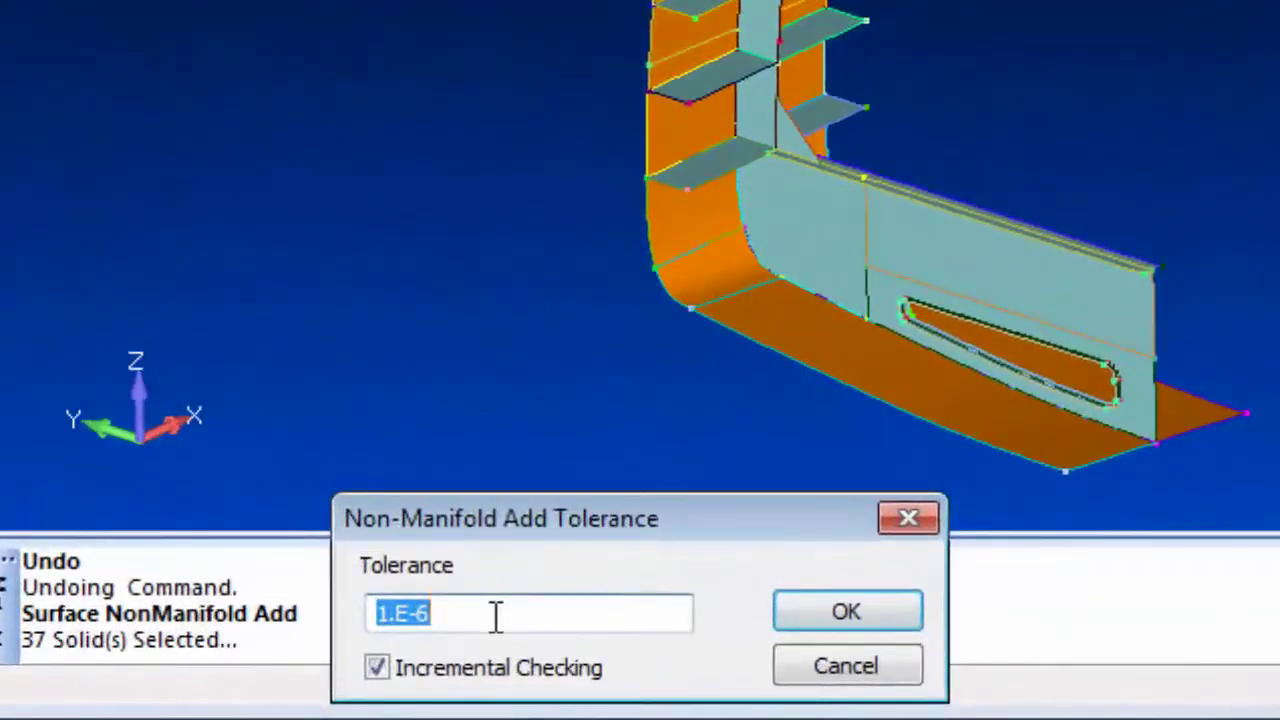
click(543, 643)
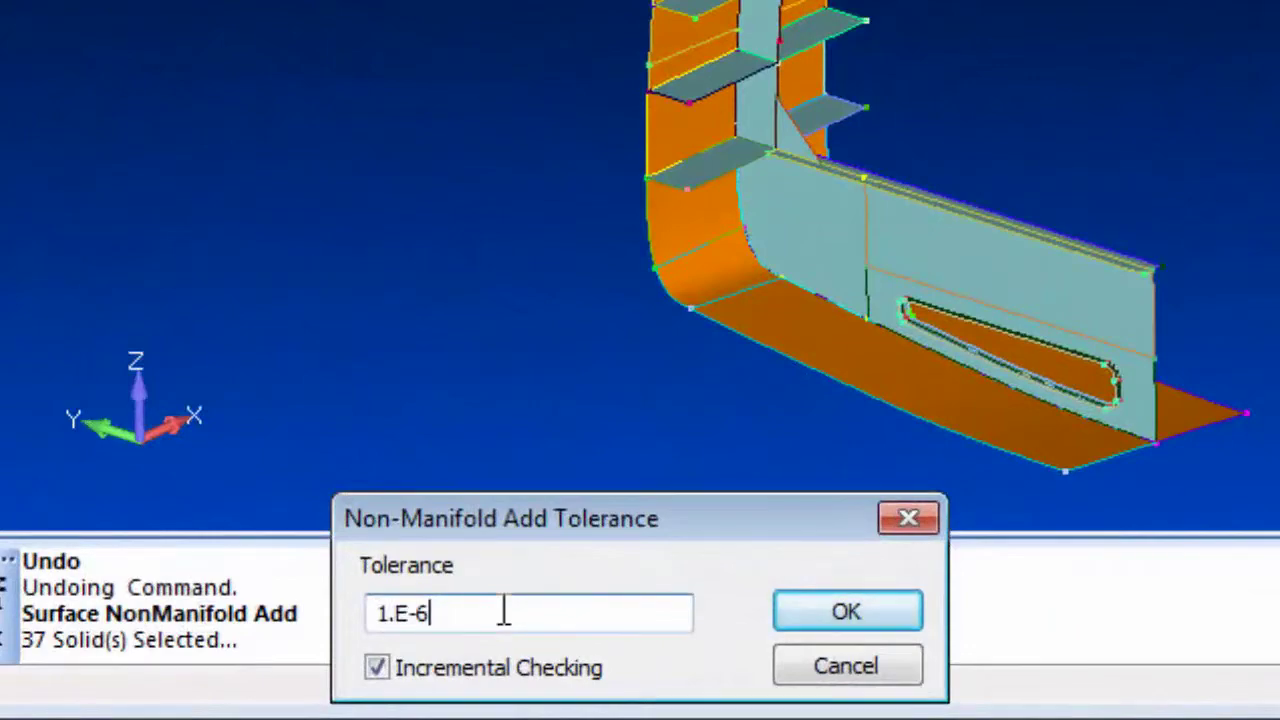
key(Return)
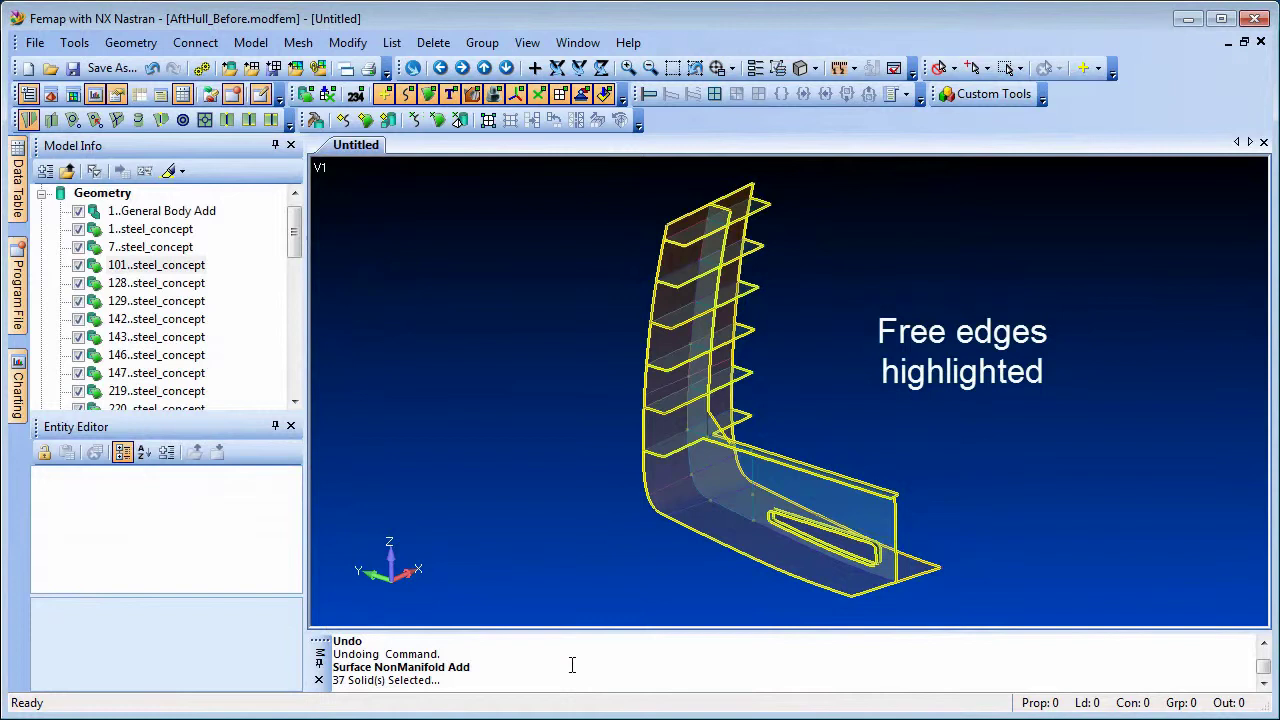
click(513, 393)
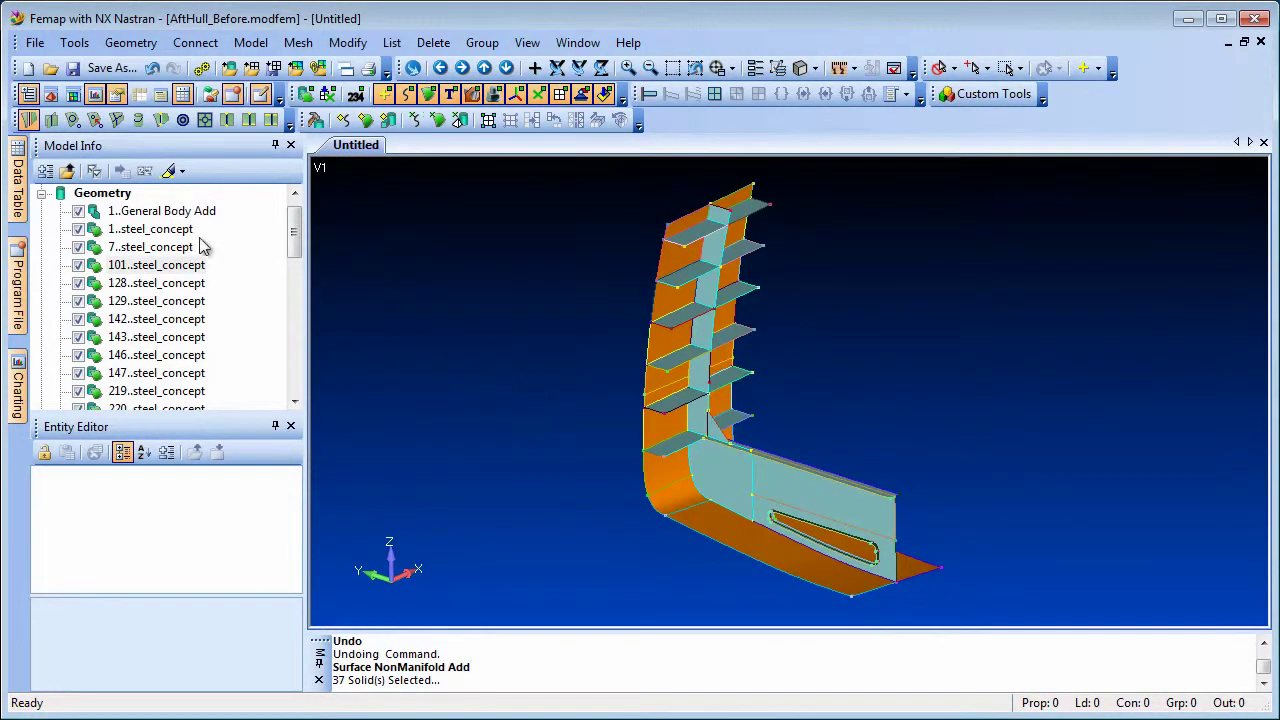
Examine the General Body Add geometry by highlighting it in the model, and turn highlighting off
click(168, 170)
click(155, 214)
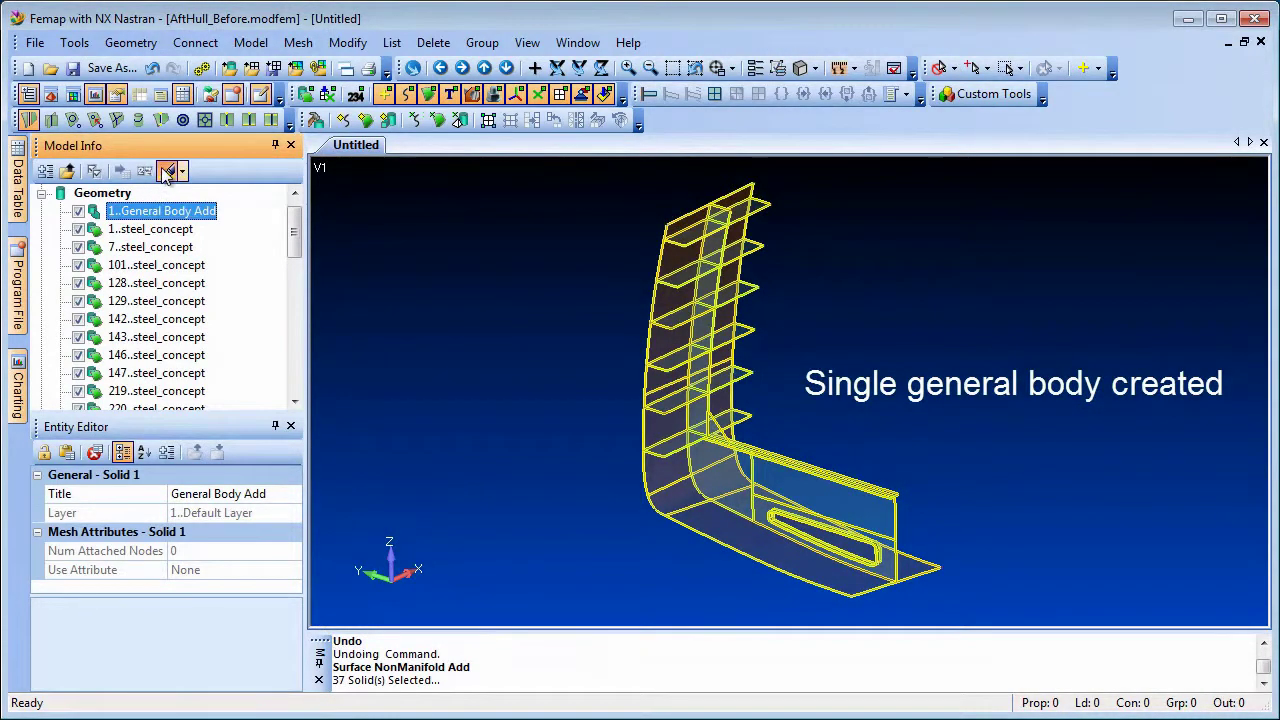
click(168, 170)
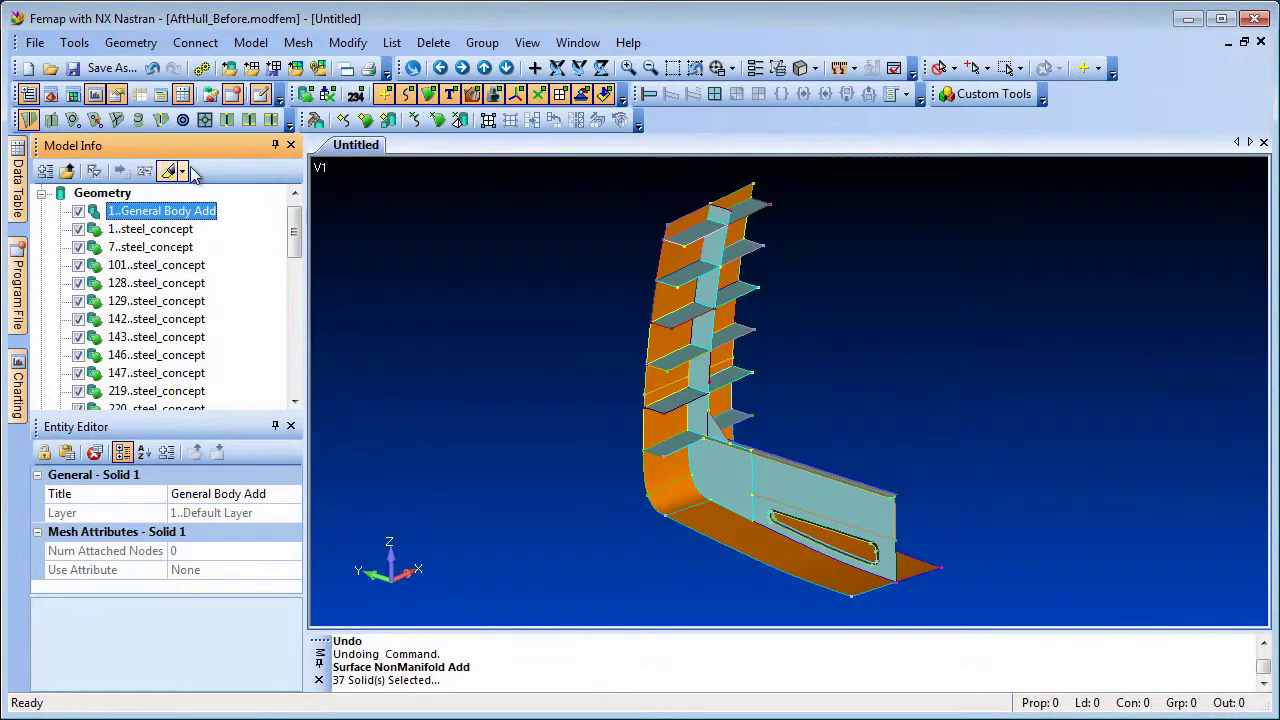
Mesh all the hull surfaces with plot-only quad elements, keeping mapped meshing on and midside nodes off
click(437, 120)
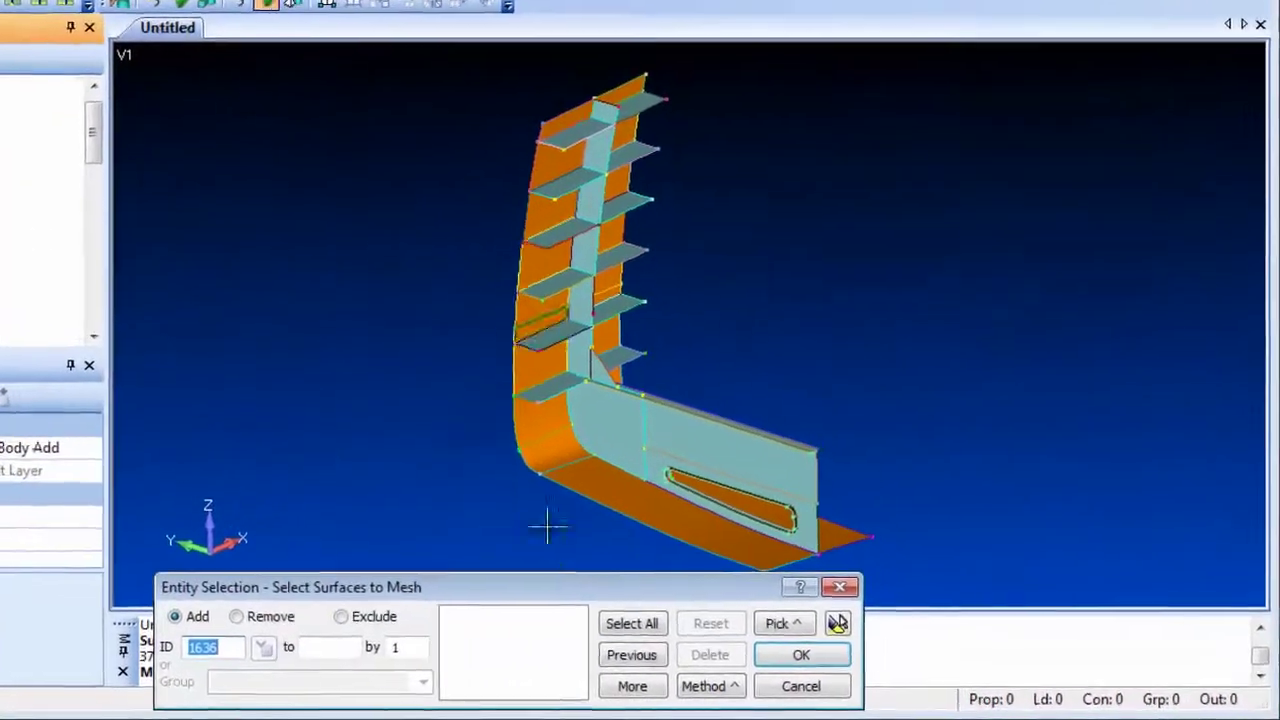
click(632, 623)
click(801, 654)
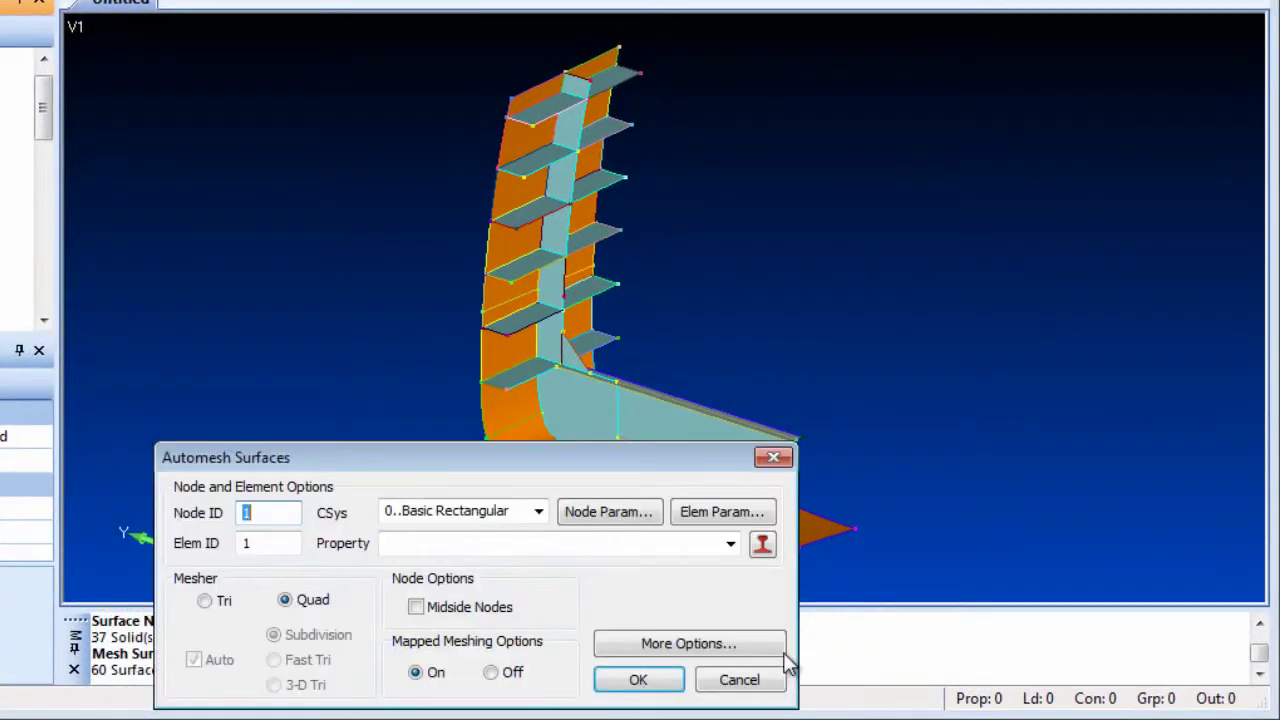
click(640, 680)
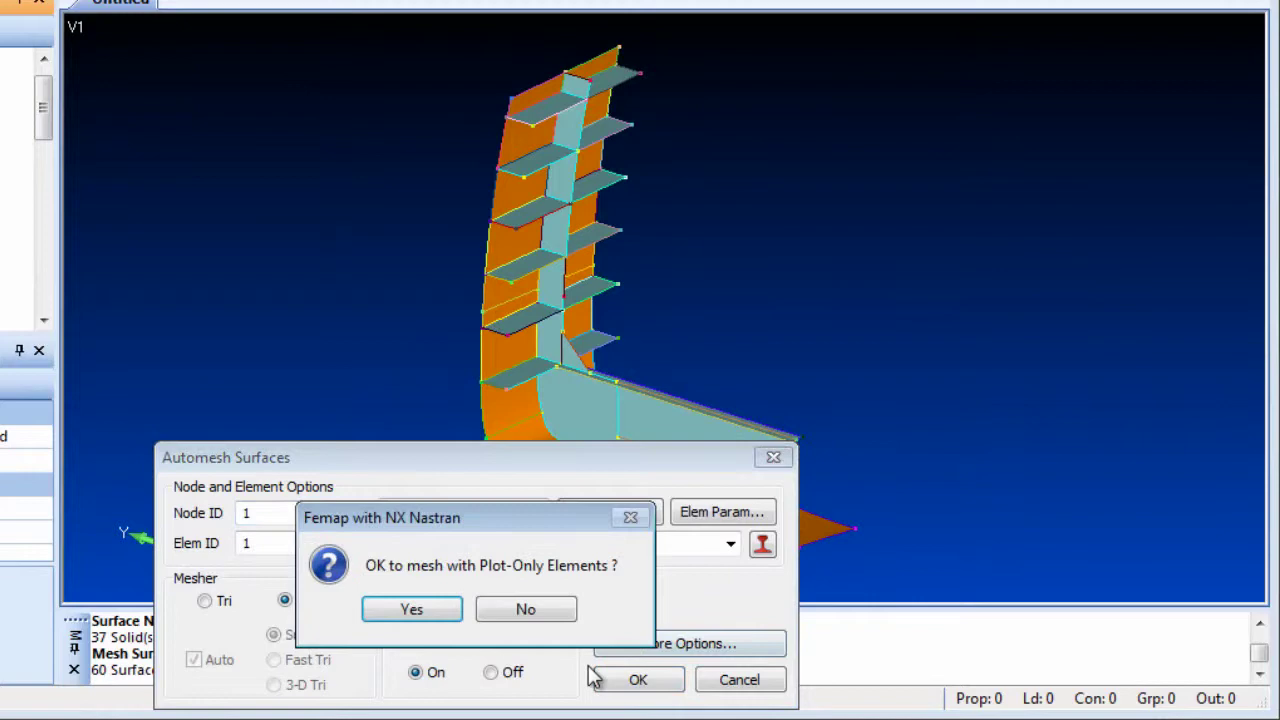
click(411, 609)
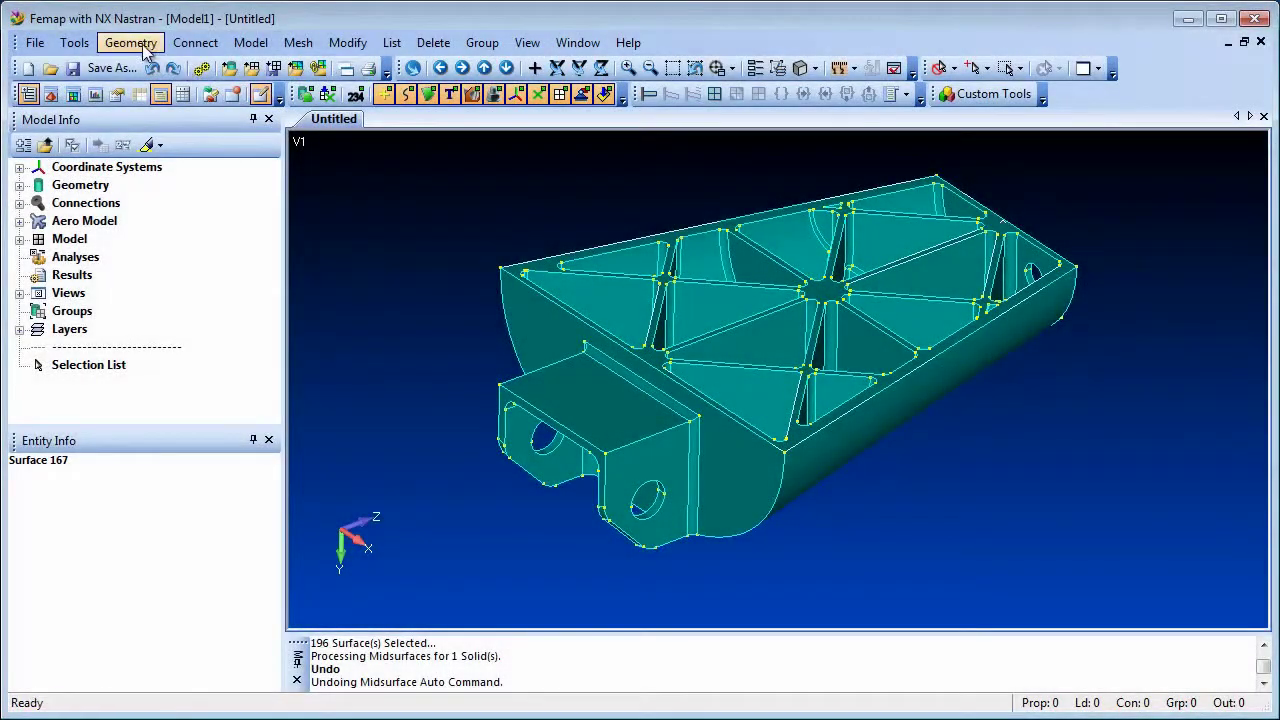
Generate automatic midsurfaces from all surfaces of the ribbed part with a target thickness of 0.15
click(135, 44)
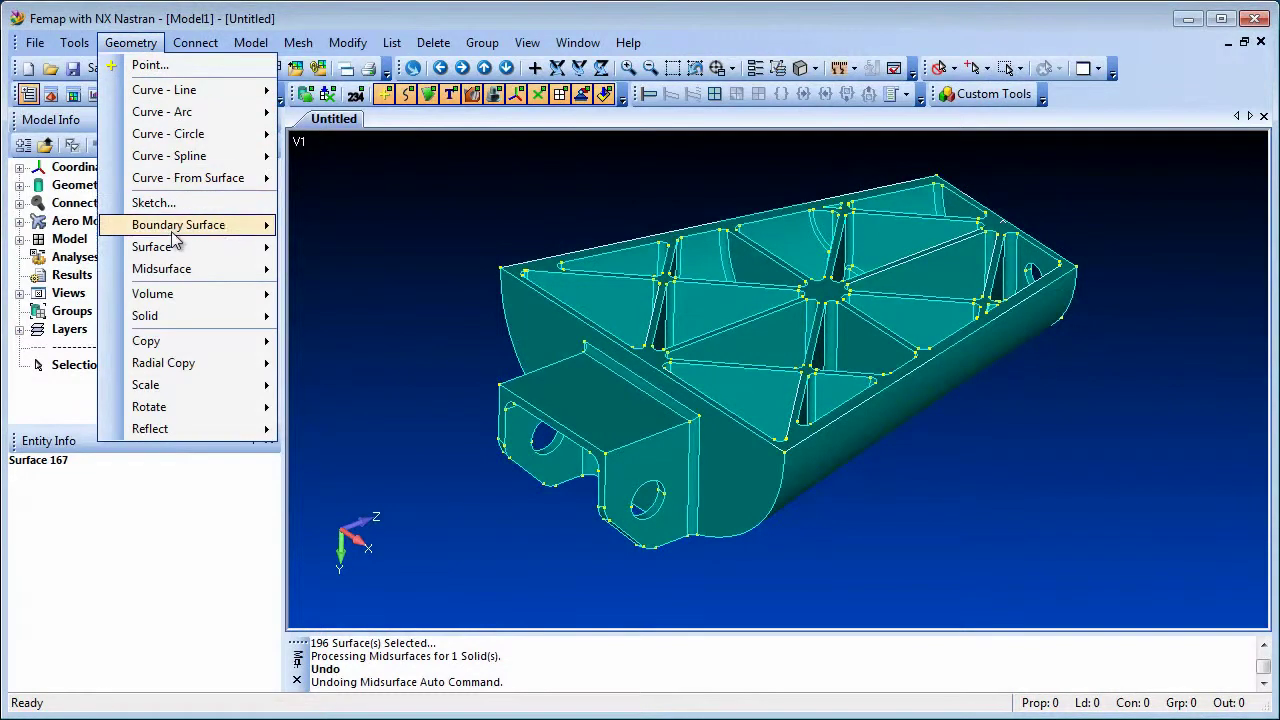
mouse_move(180, 270)
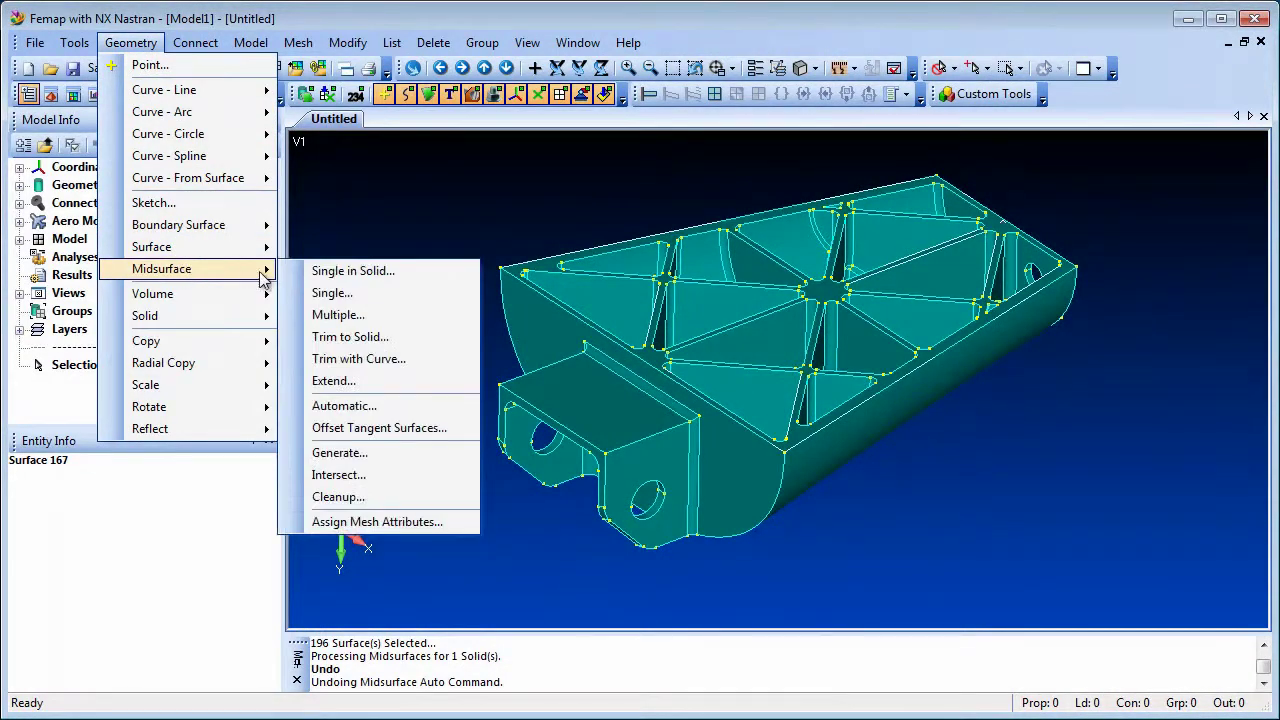
click(455, 410)
click(741, 640)
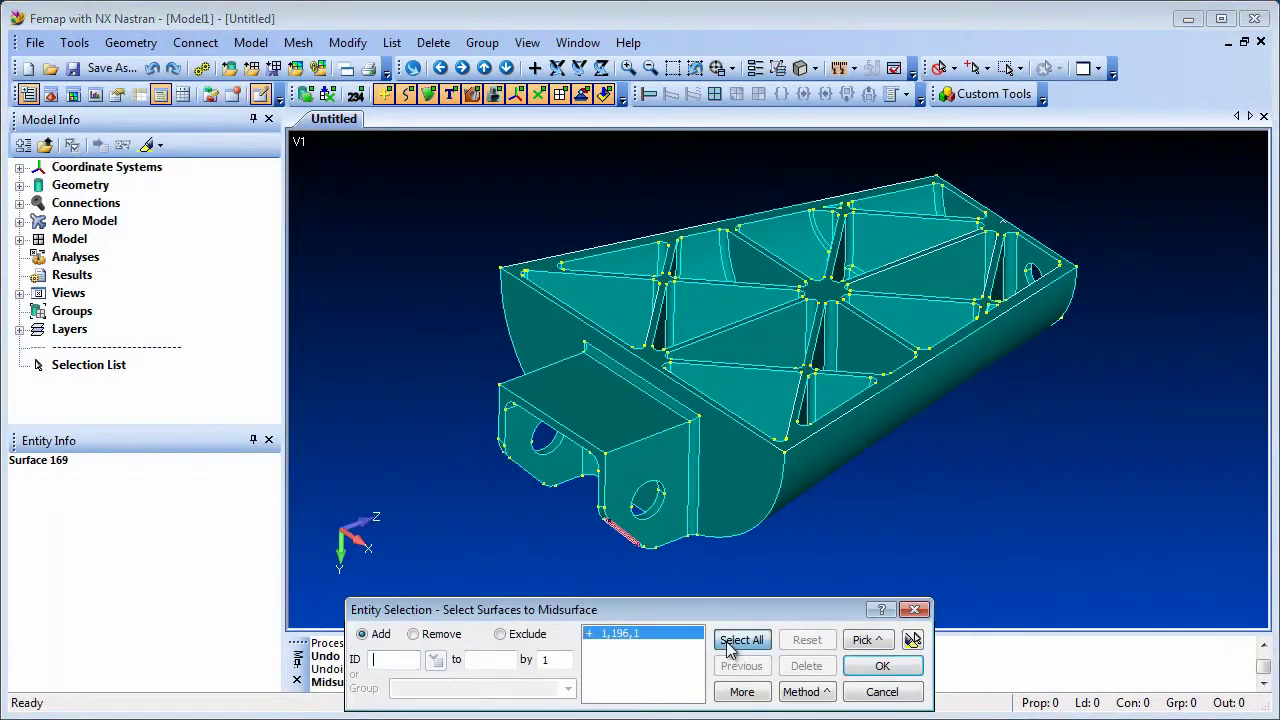
click(880, 666)
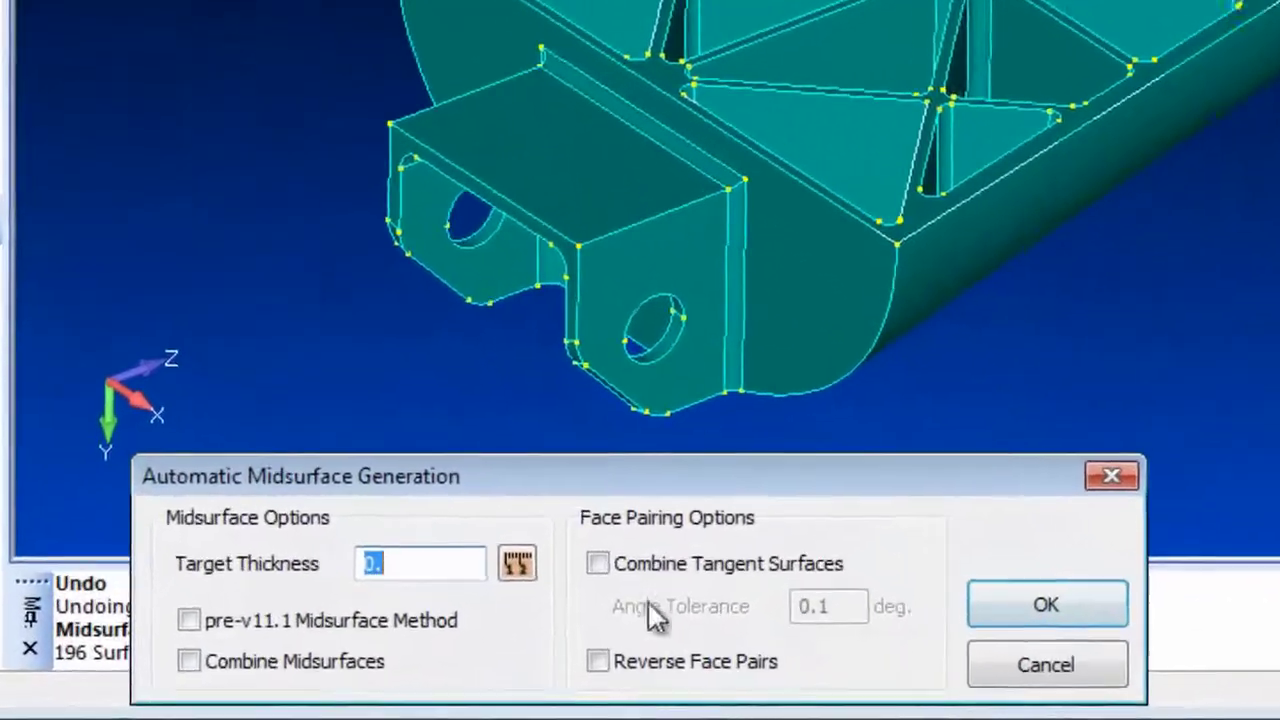
click(496, 600)
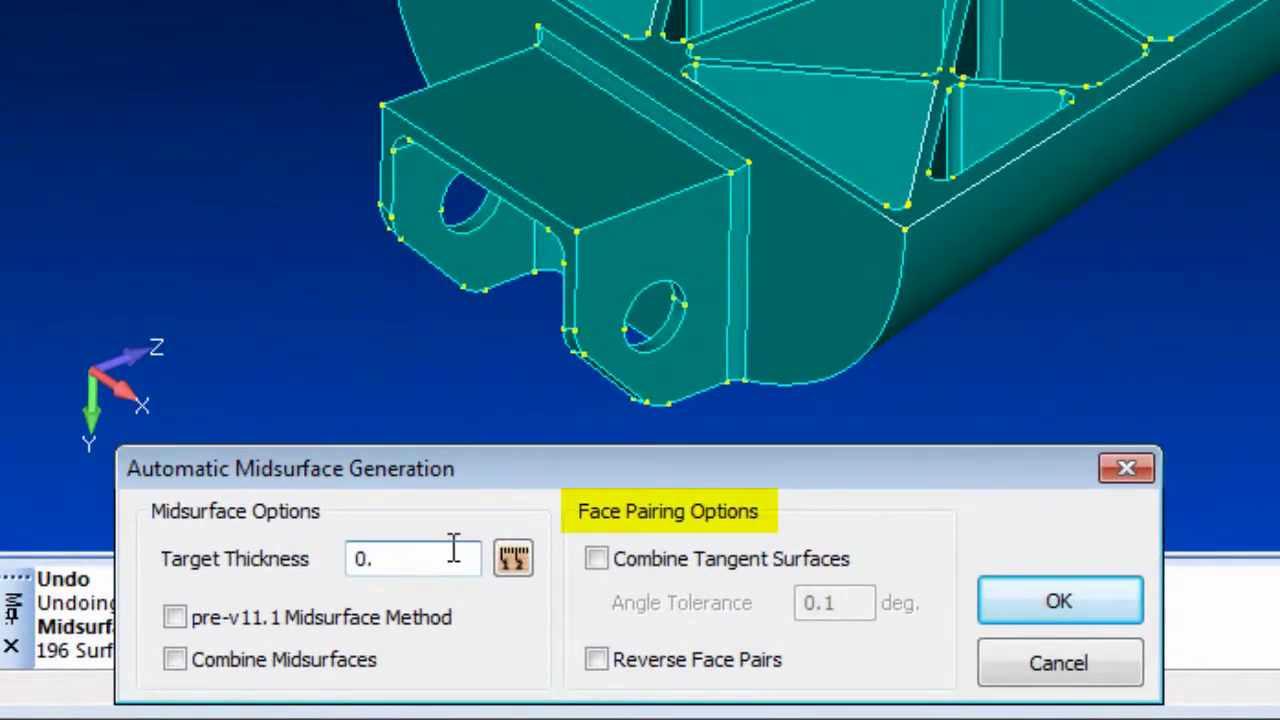
text(15)
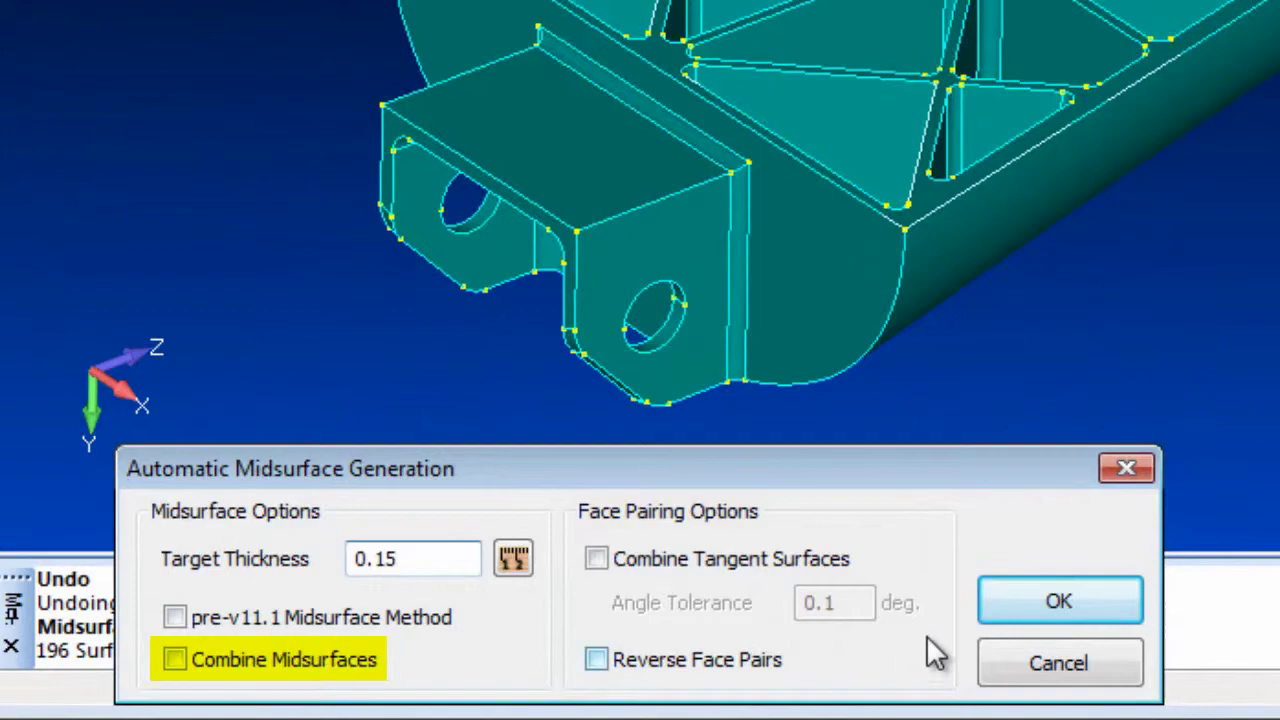
click(1005, 615)
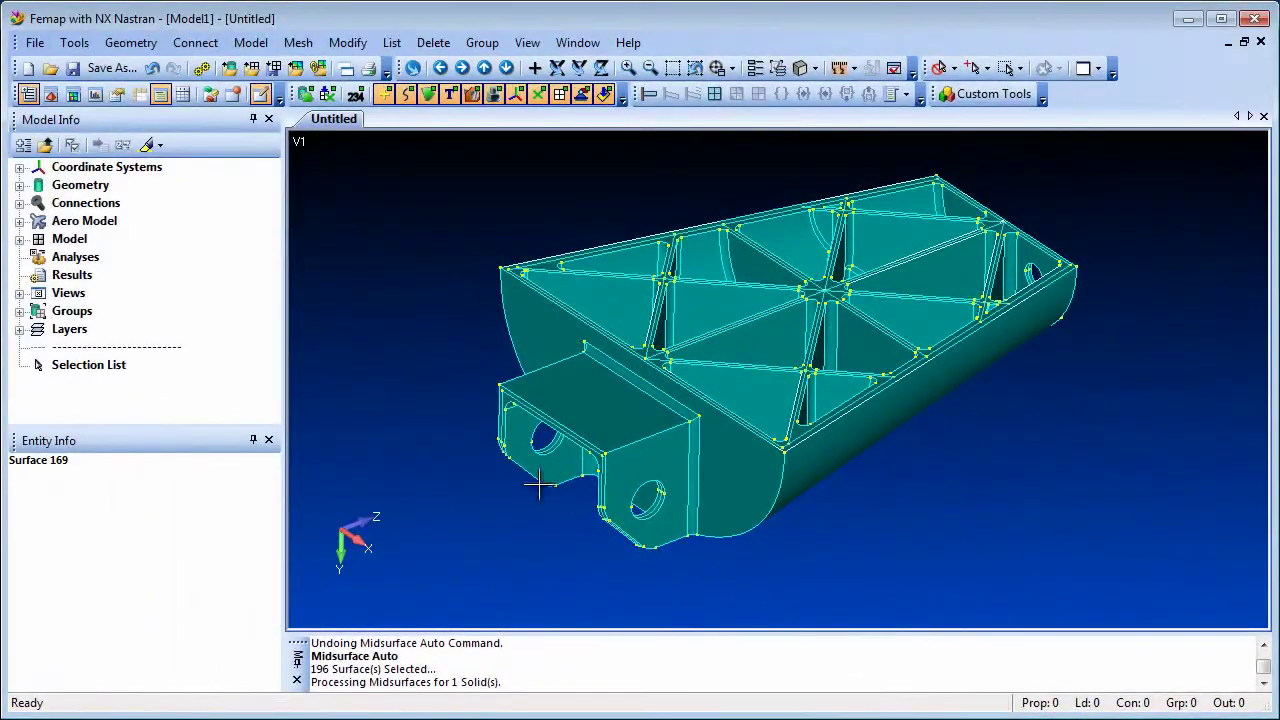
Hide the original ribbed solid to show only the generated midsurfaces, and inspect them from another angle
click(20, 185)
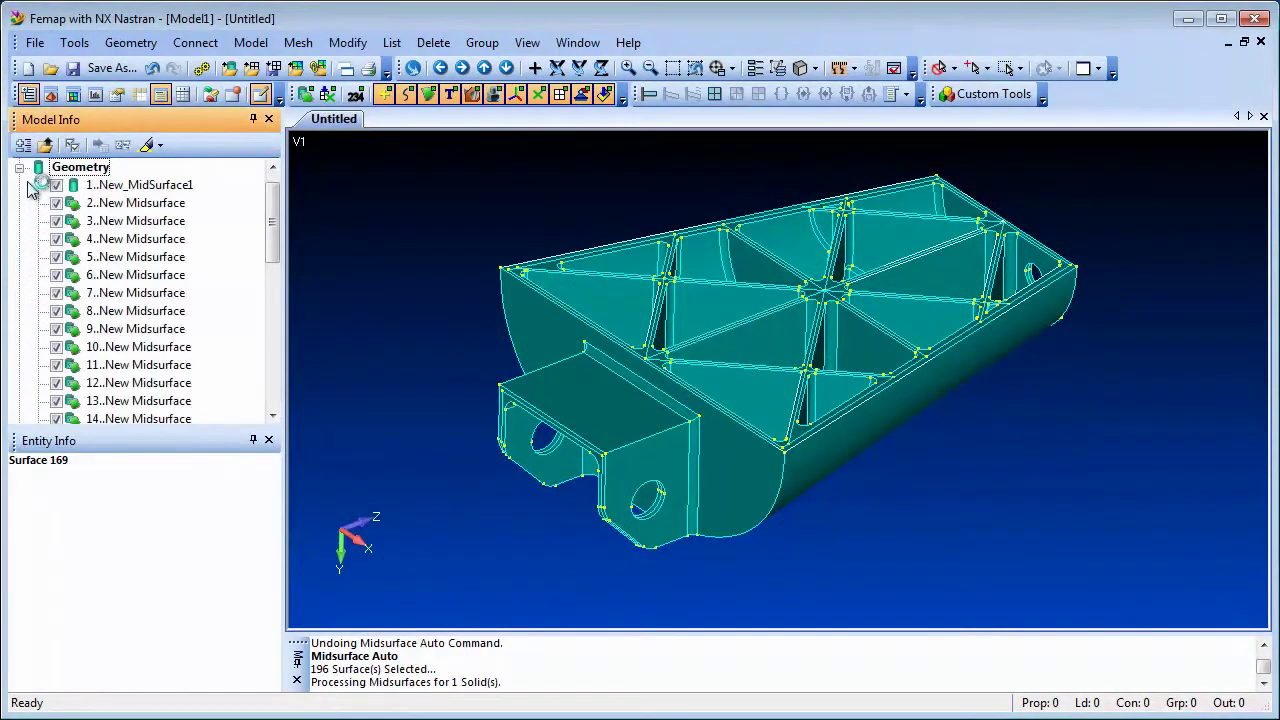
click(56, 185)
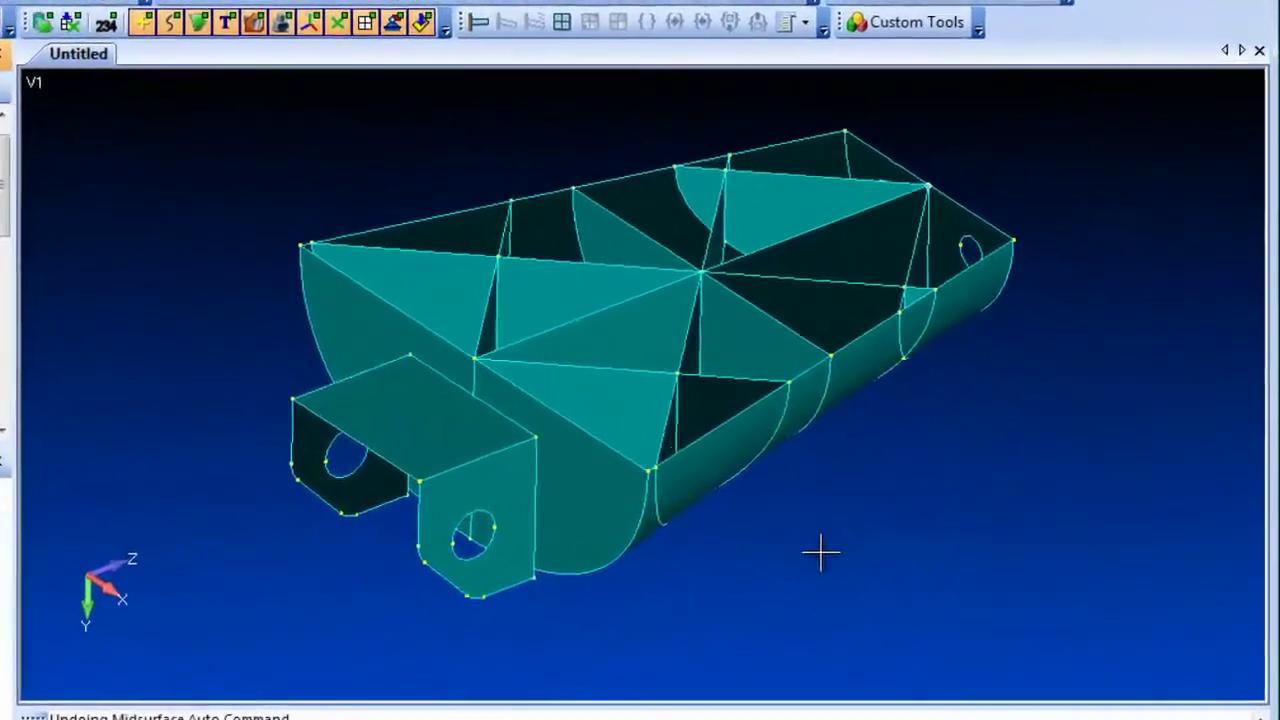
mouse_move(820, 553)
middle_down()
mouse_move(740, 331)
mouse_move(748, 198)
mouse_move(786, 574)
mouse_move(808, 563)
middle_up()
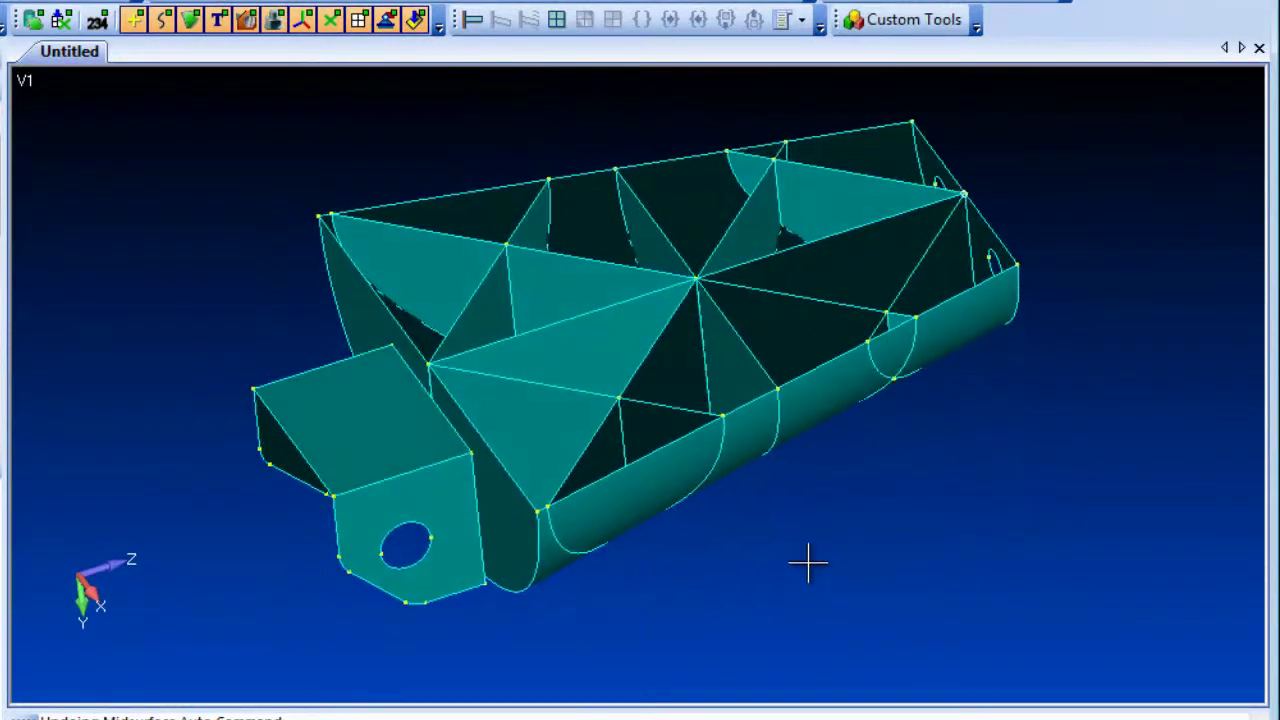